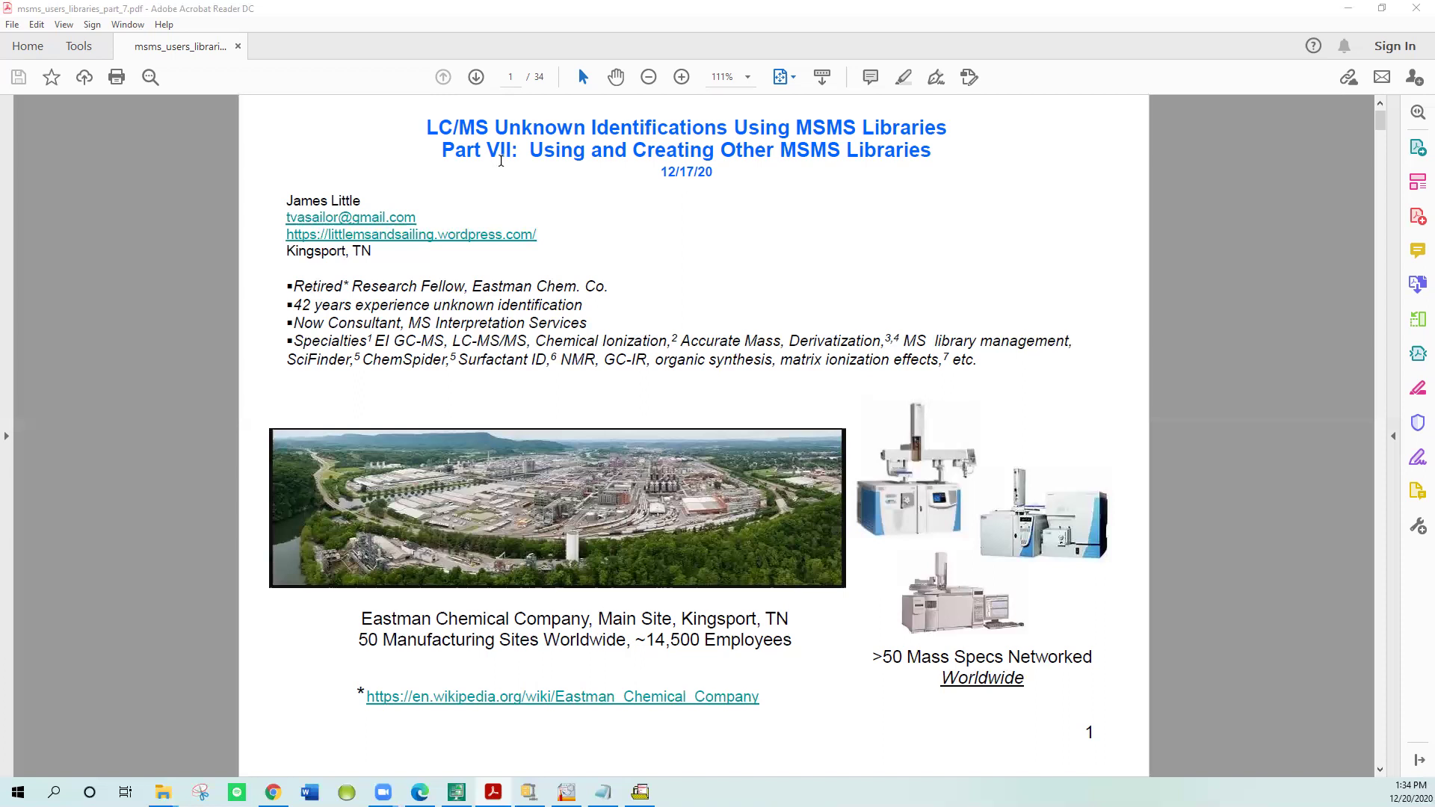
Page through the handout back to its title page, then bring NIST MS Search forward with its Sulfadimethoxine hits.
{"action": "left_click", "coordinate": [478, 78]}
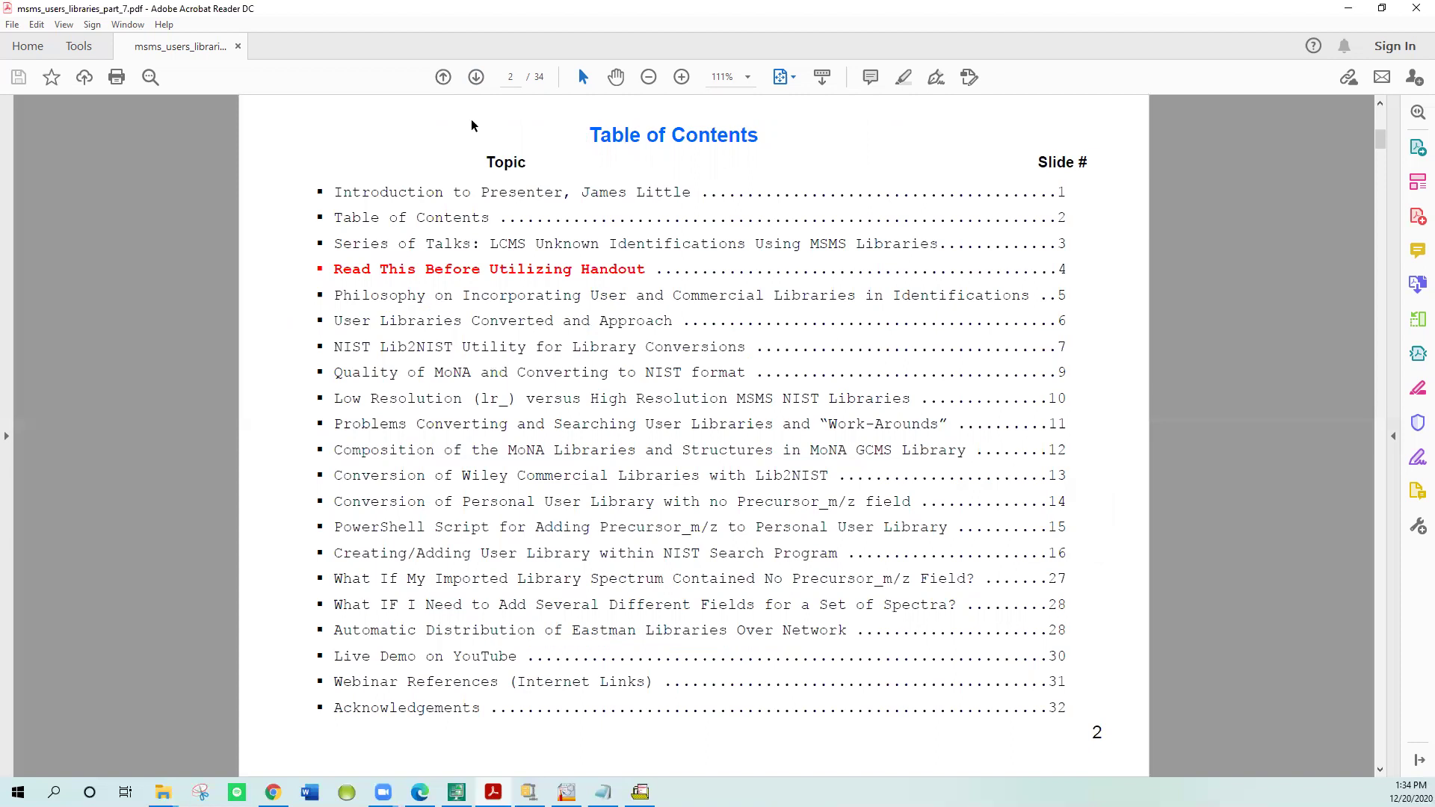
{"action": "scroll", "coordinate": [483, 149], "scroll_direction": "down", "scroll_amount": 1}
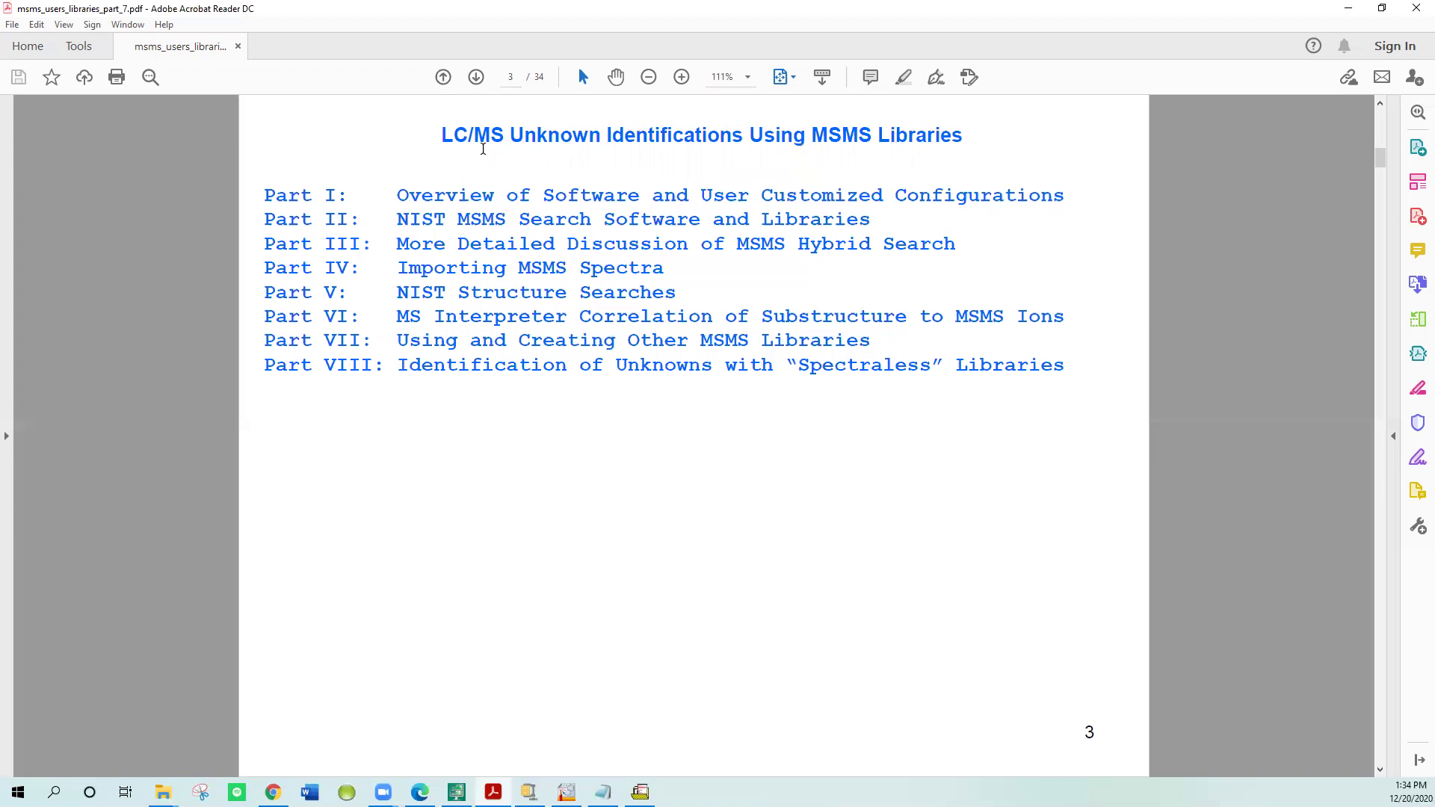
{"action": "key", "text": "Home"}
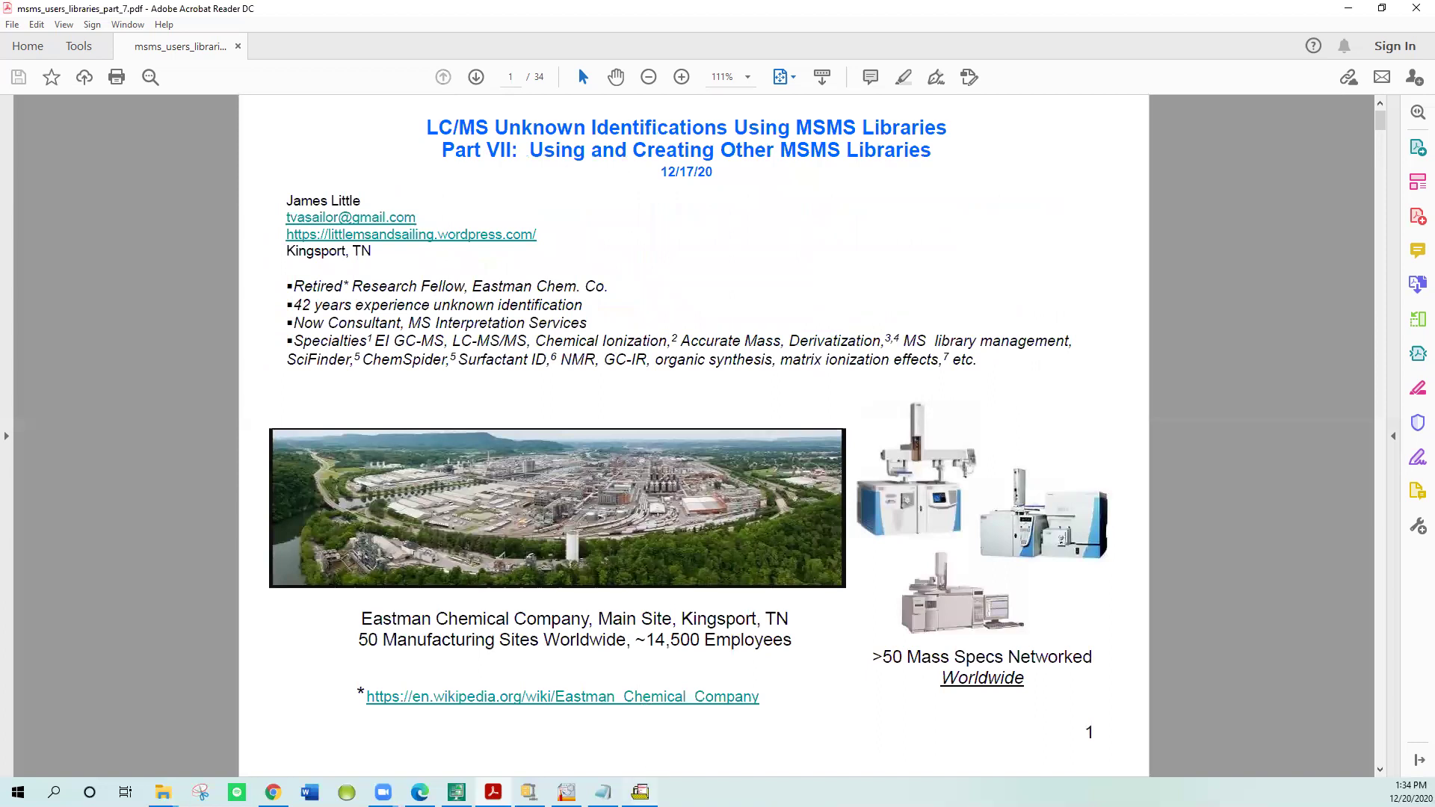
{"action": "mouse_move", "coordinate": [640, 792]}
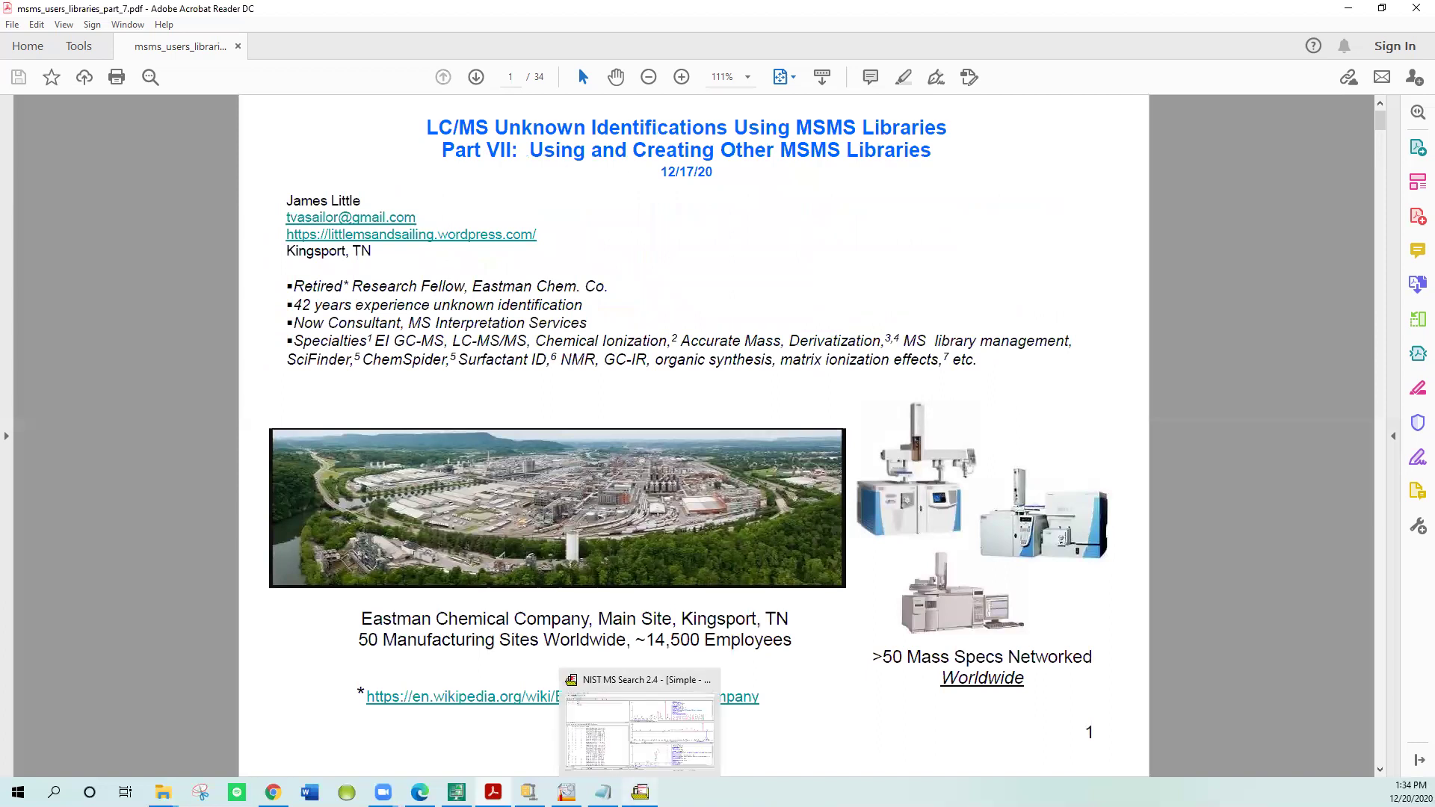
{"action": "left_click", "coordinate": [640, 729]}
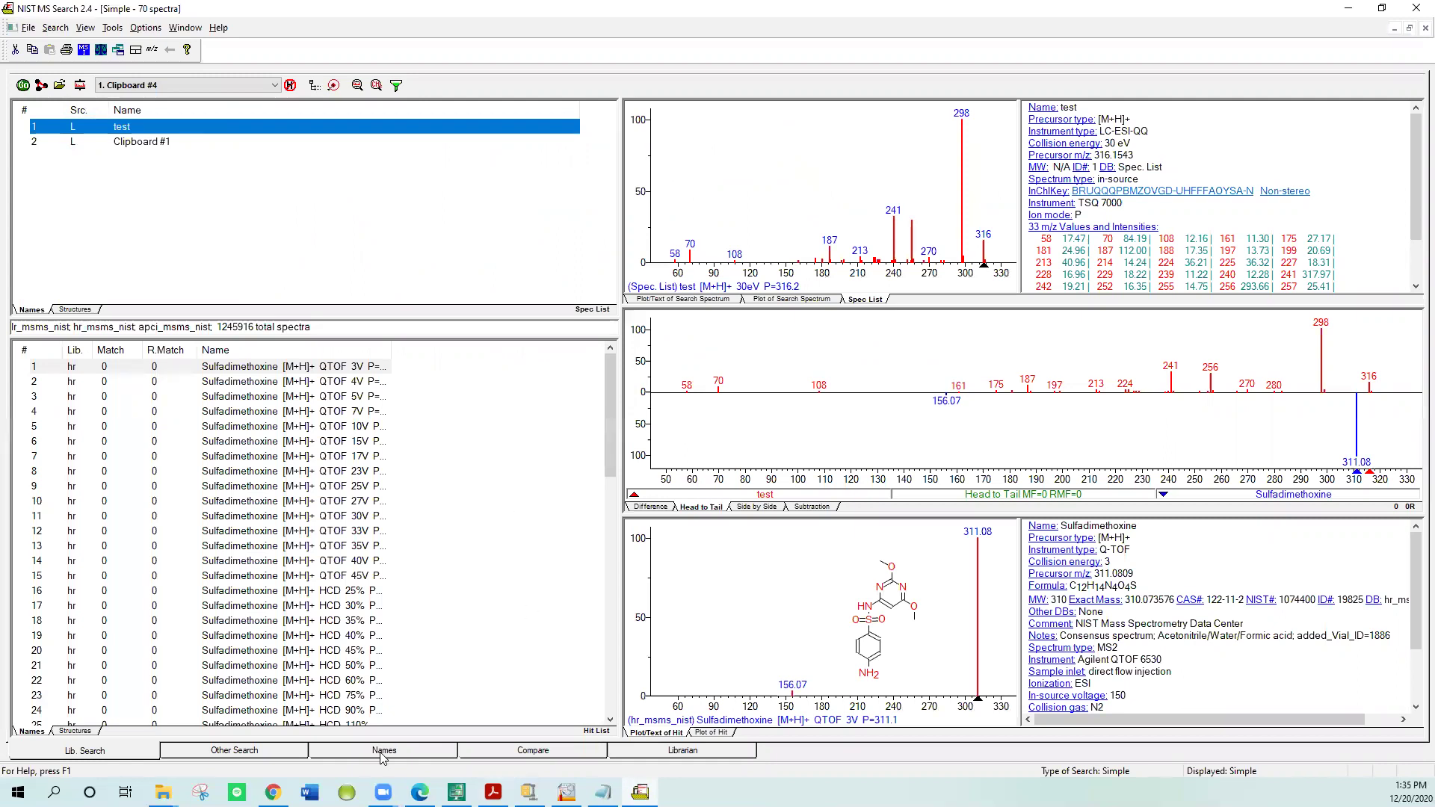
Switch to the MoNA downloads page in Chrome and scroll to Volatile FiehnLib at the list's end.
{"action": "left_click", "coordinate": [273, 792]}
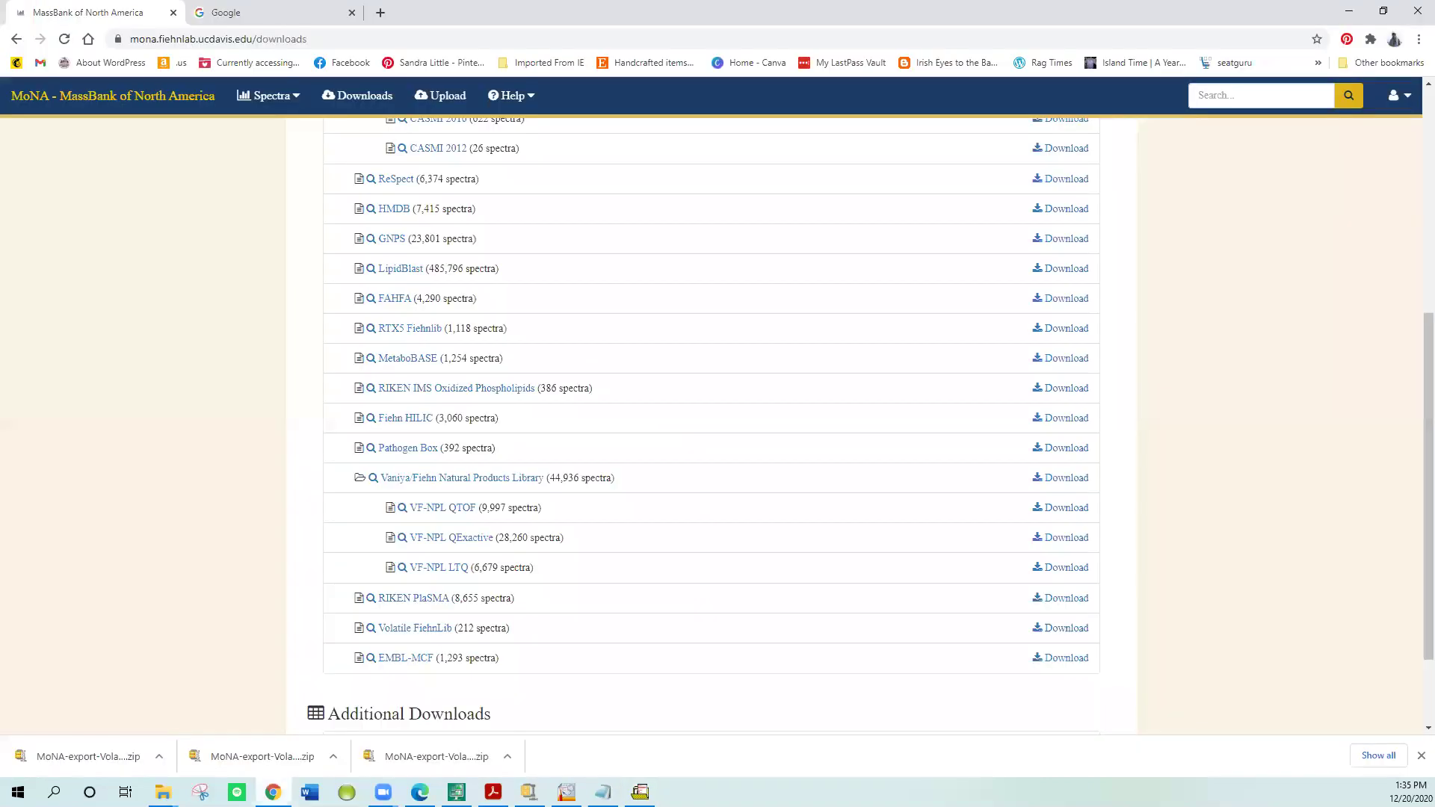
{"action": "scroll", "coordinate": [607, 335], "scroll_direction": "up", "scroll_amount": 1}
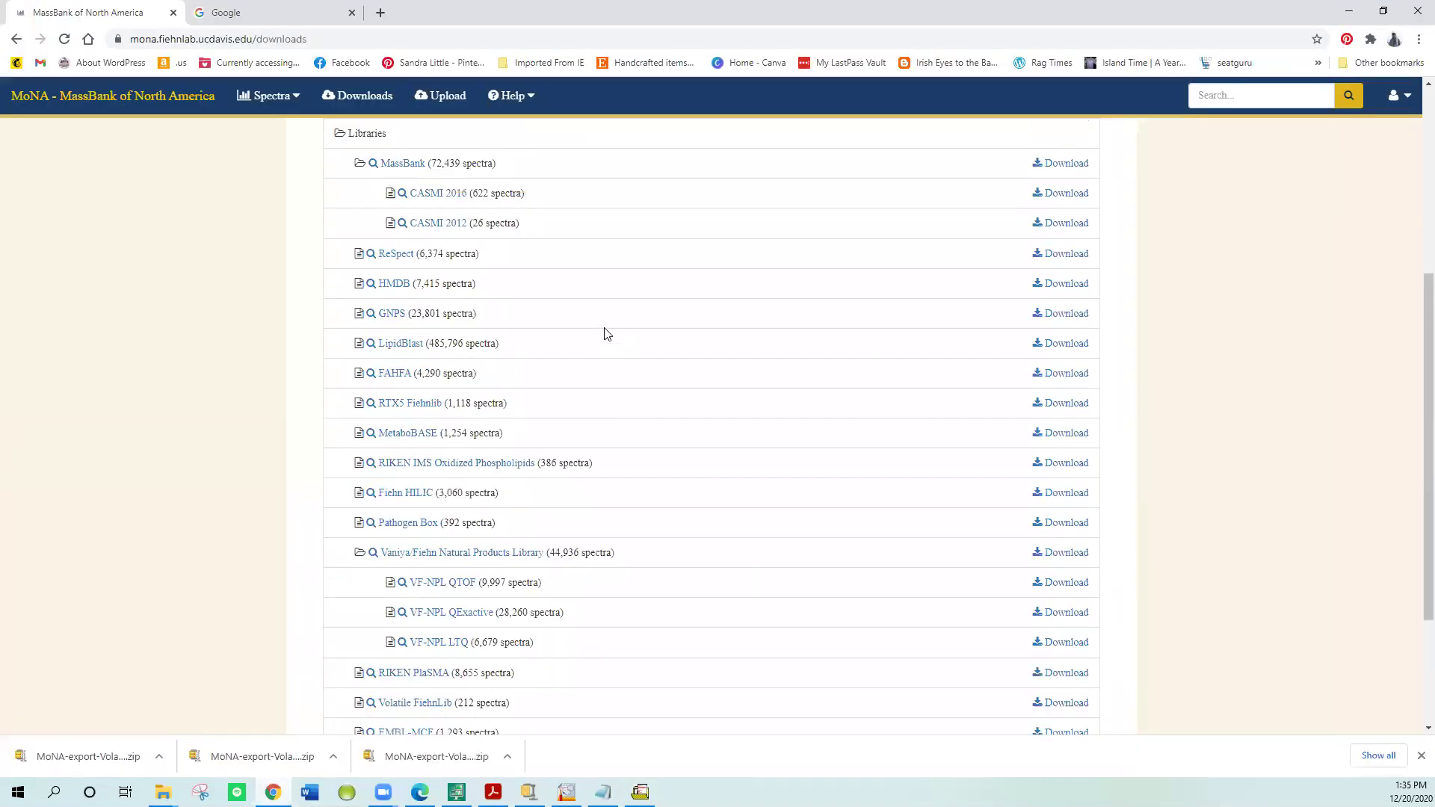
{"action": "scroll", "coordinate": [604, 336], "scroll_direction": "up", "scroll_amount": 2}
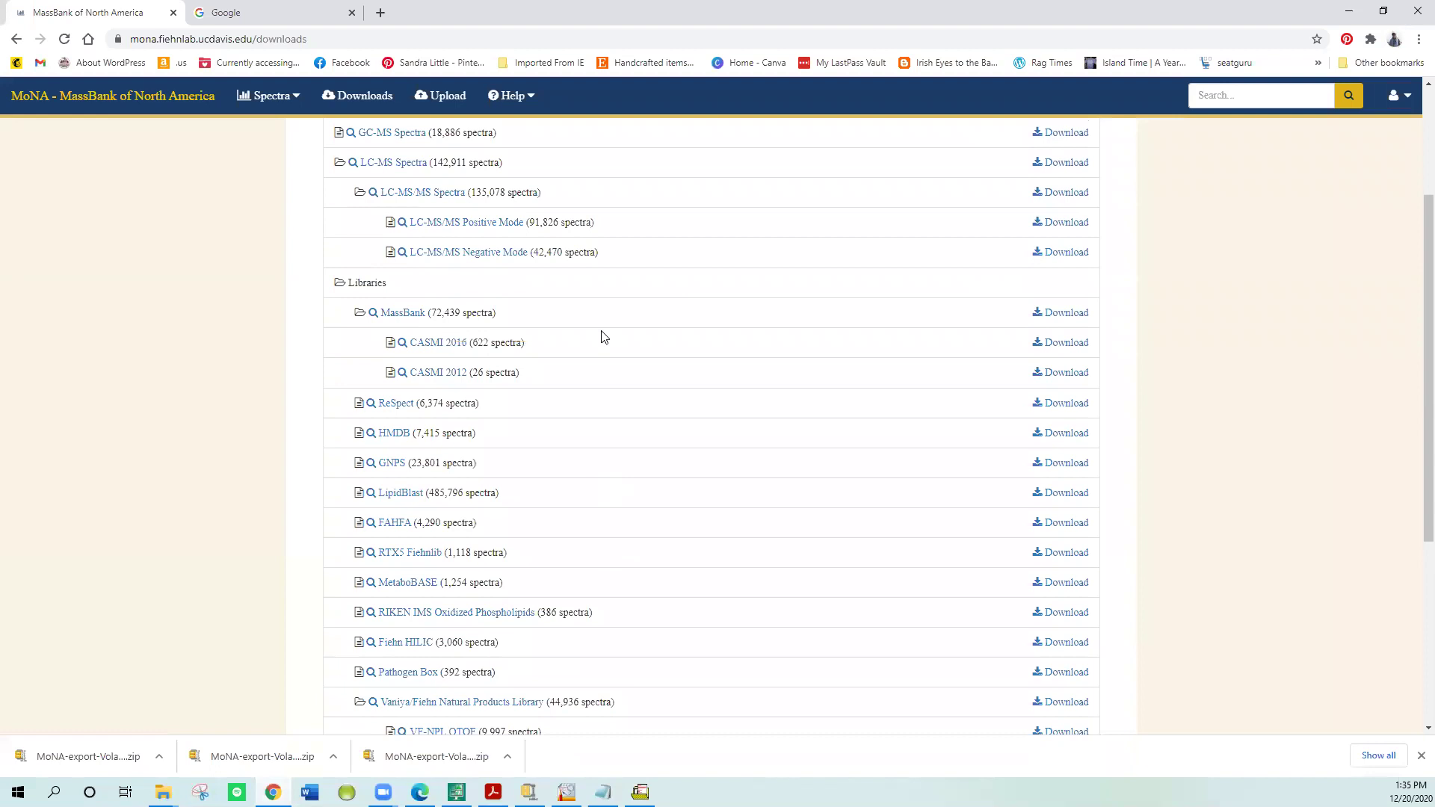
{"action": "scroll", "coordinate": [419, 284], "scroll_direction": "up", "scroll_amount": 1}
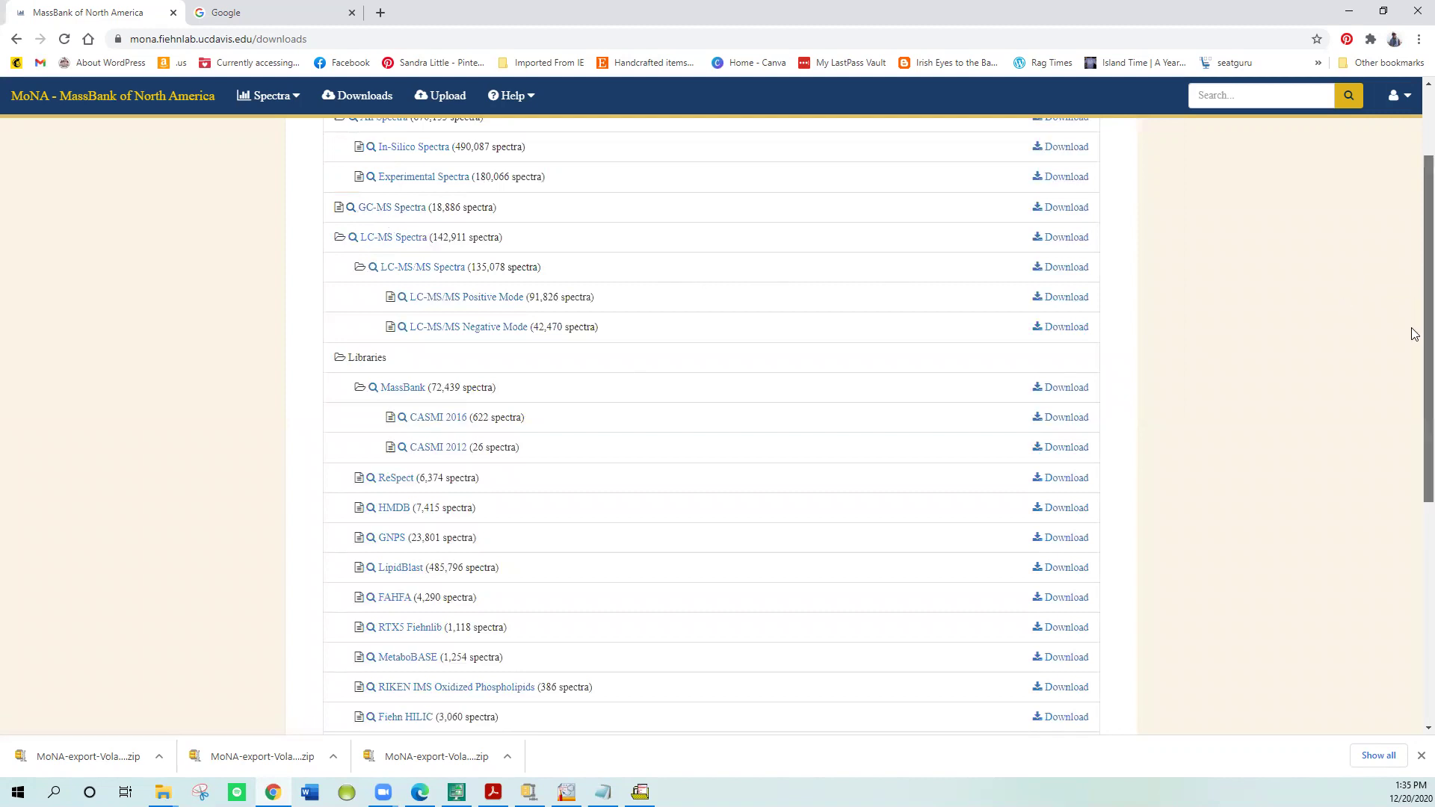
{"action": "scroll", "coordinate": [1415, 334], "scroll_direction": "down", "scroll_amount": 6}
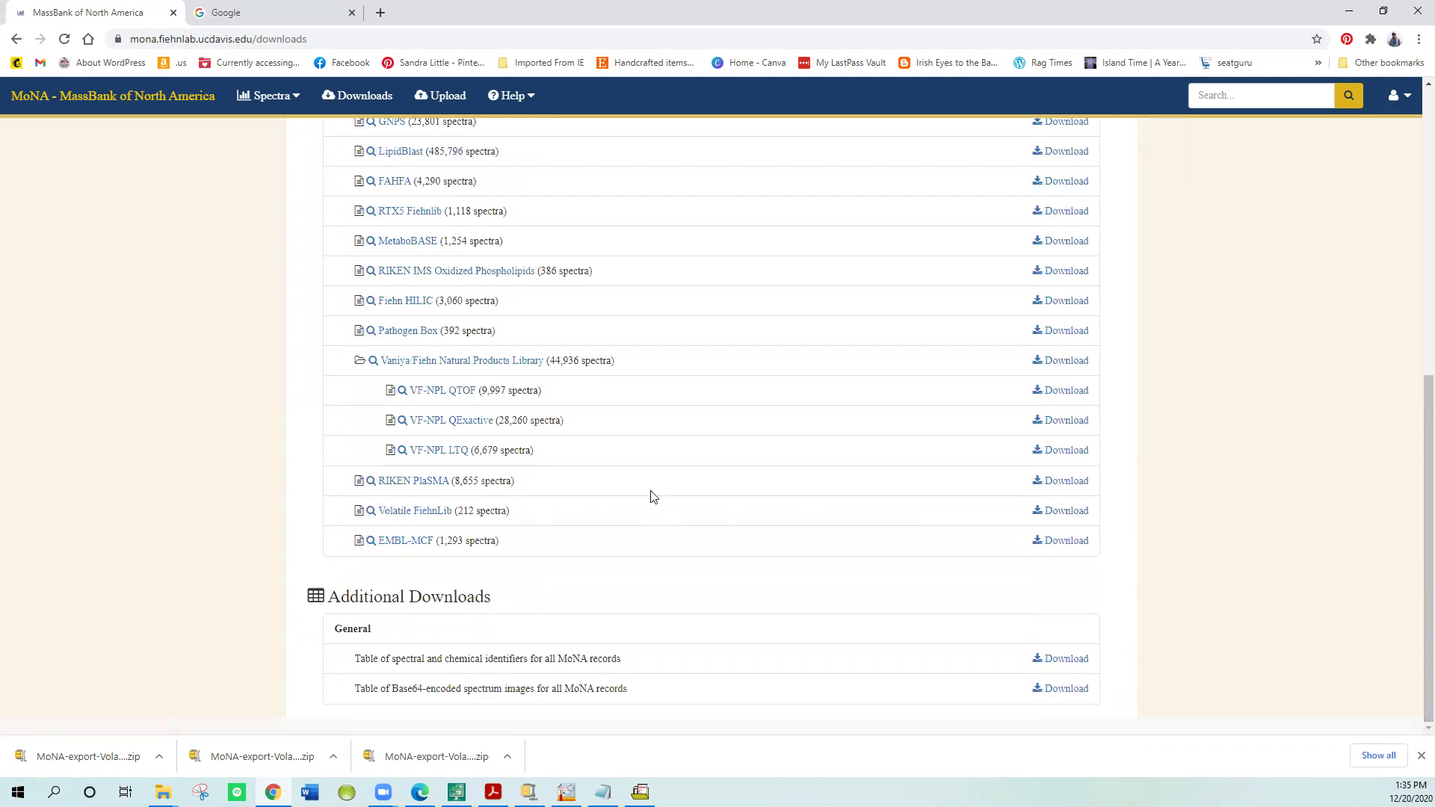
Download Volatile FiehnLib as SDF (NIST compatible) into the D:\NIST20\MSSEARCH folder.
{"action": "left_click", "coordinate": [1062, 516]}
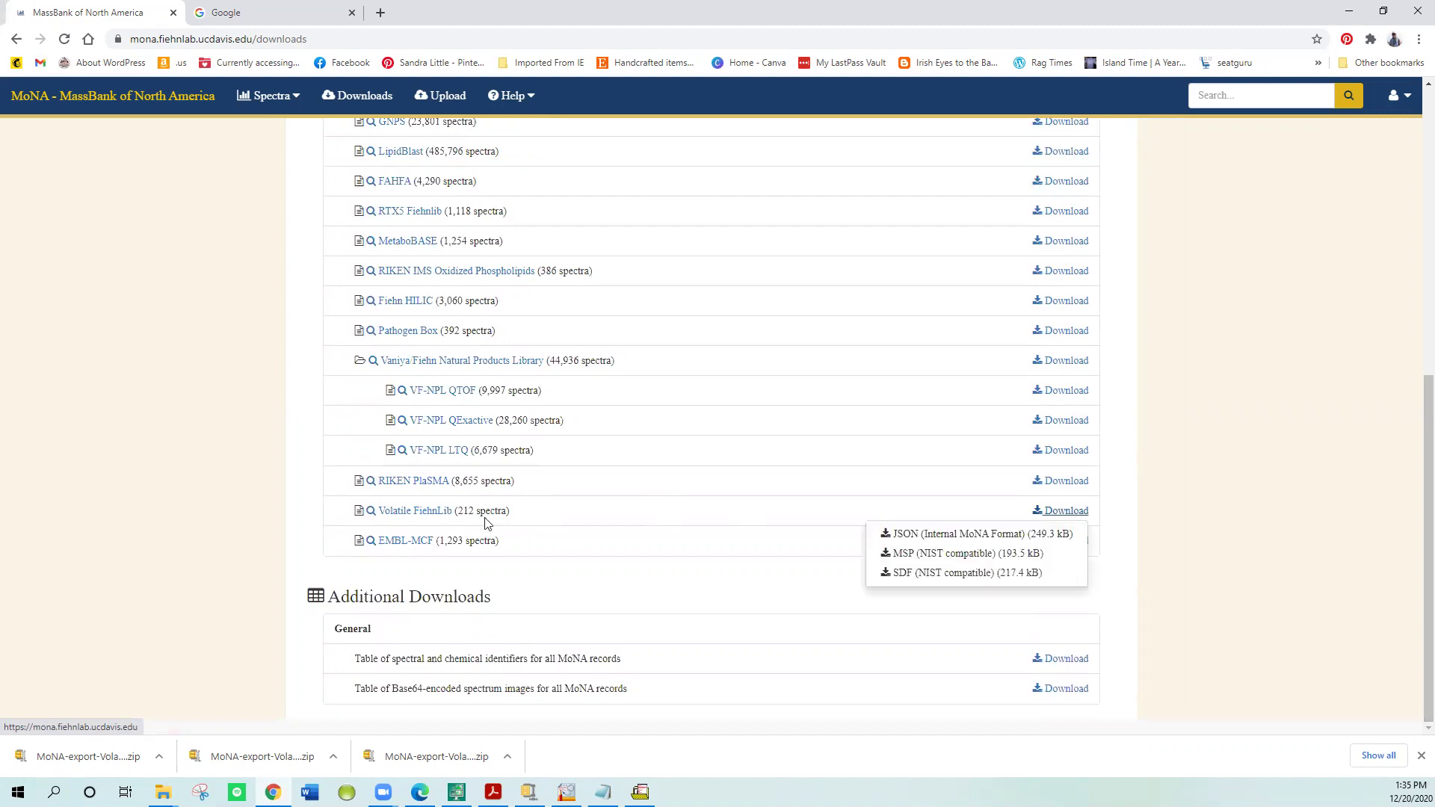
{"action": "left_click", "coordinate": [935, 573]}
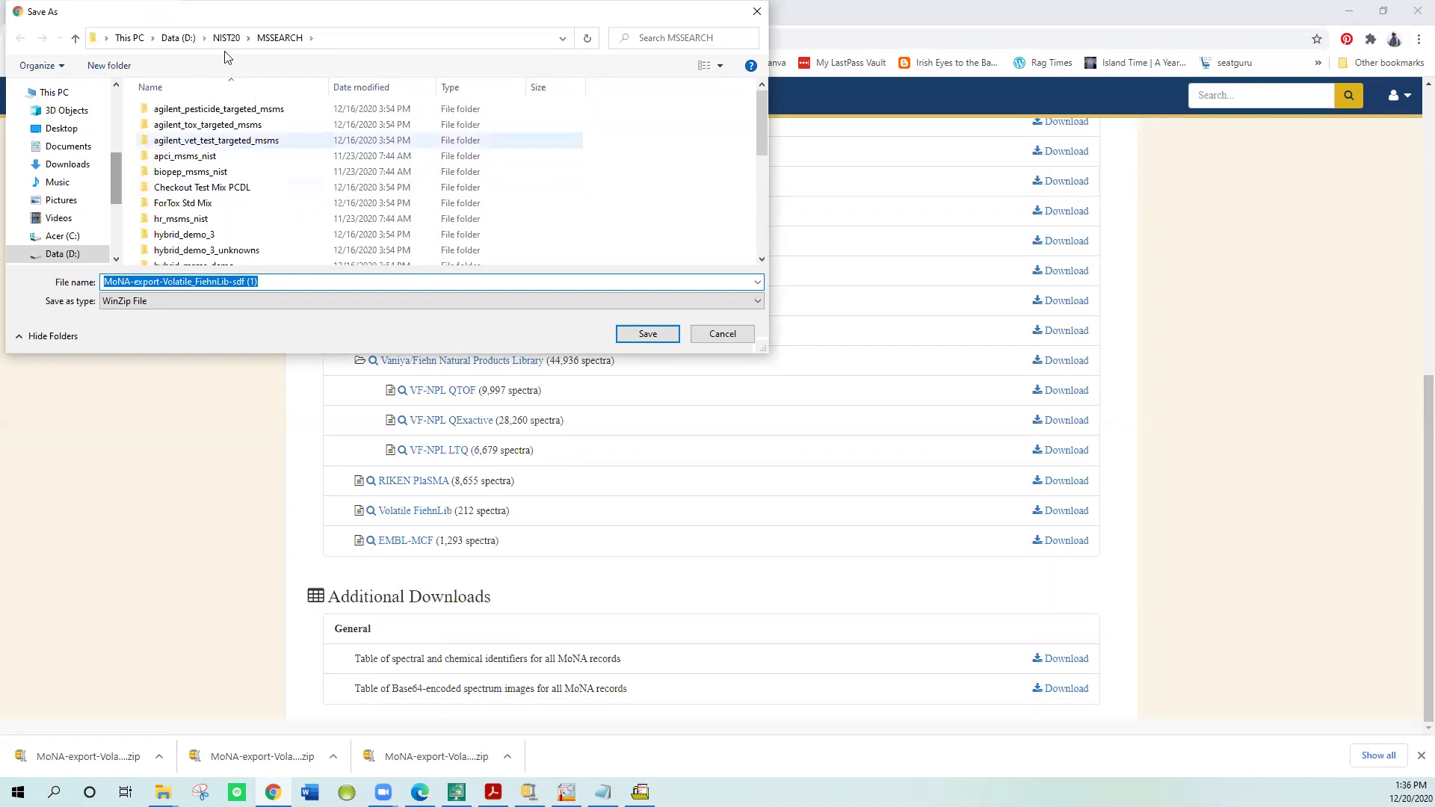
{"action": "left_click", "coordinate": [626, 336]}
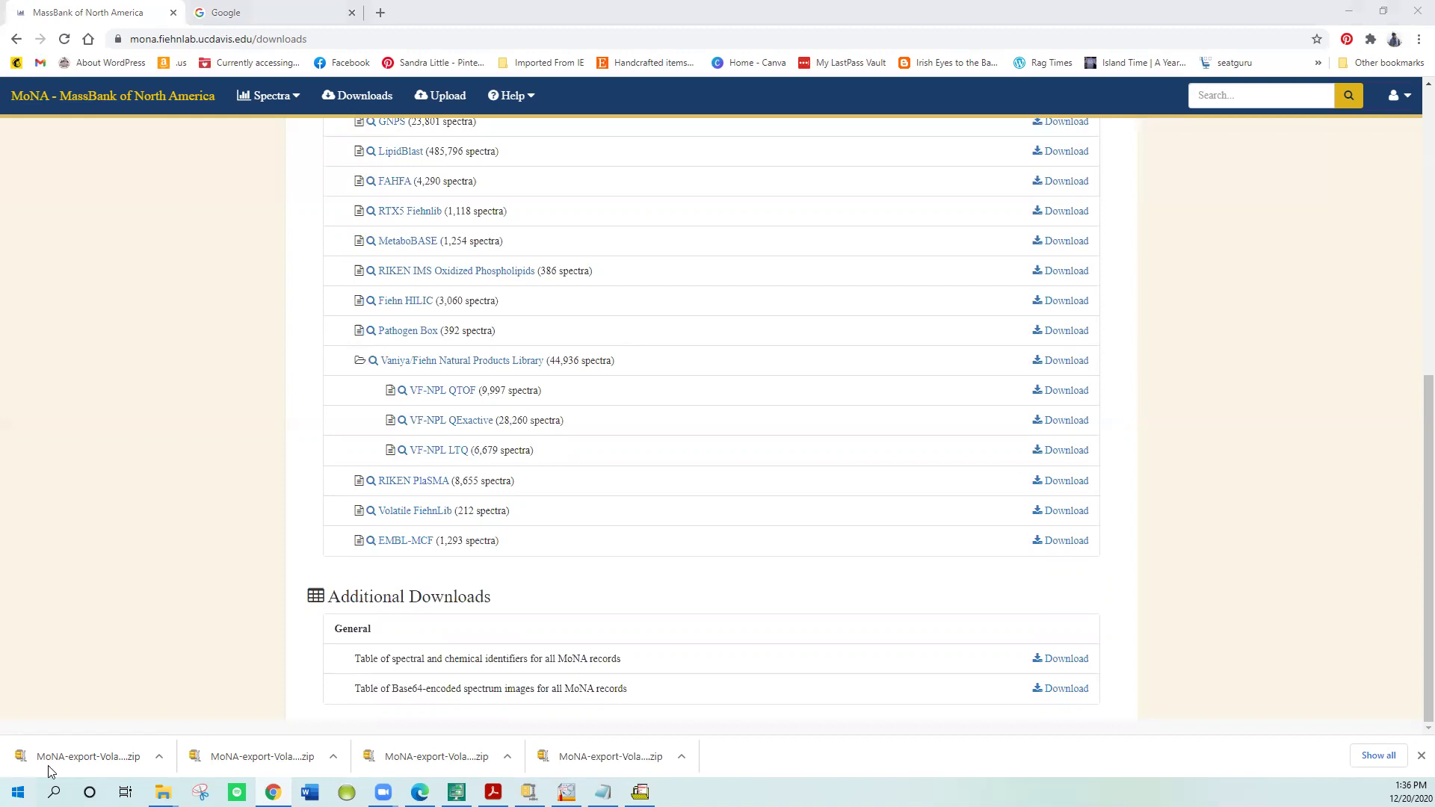
Launch Lib2NIST Converter from a Windows search for 'lib'.
{"action": "key", "text": "super+s"}
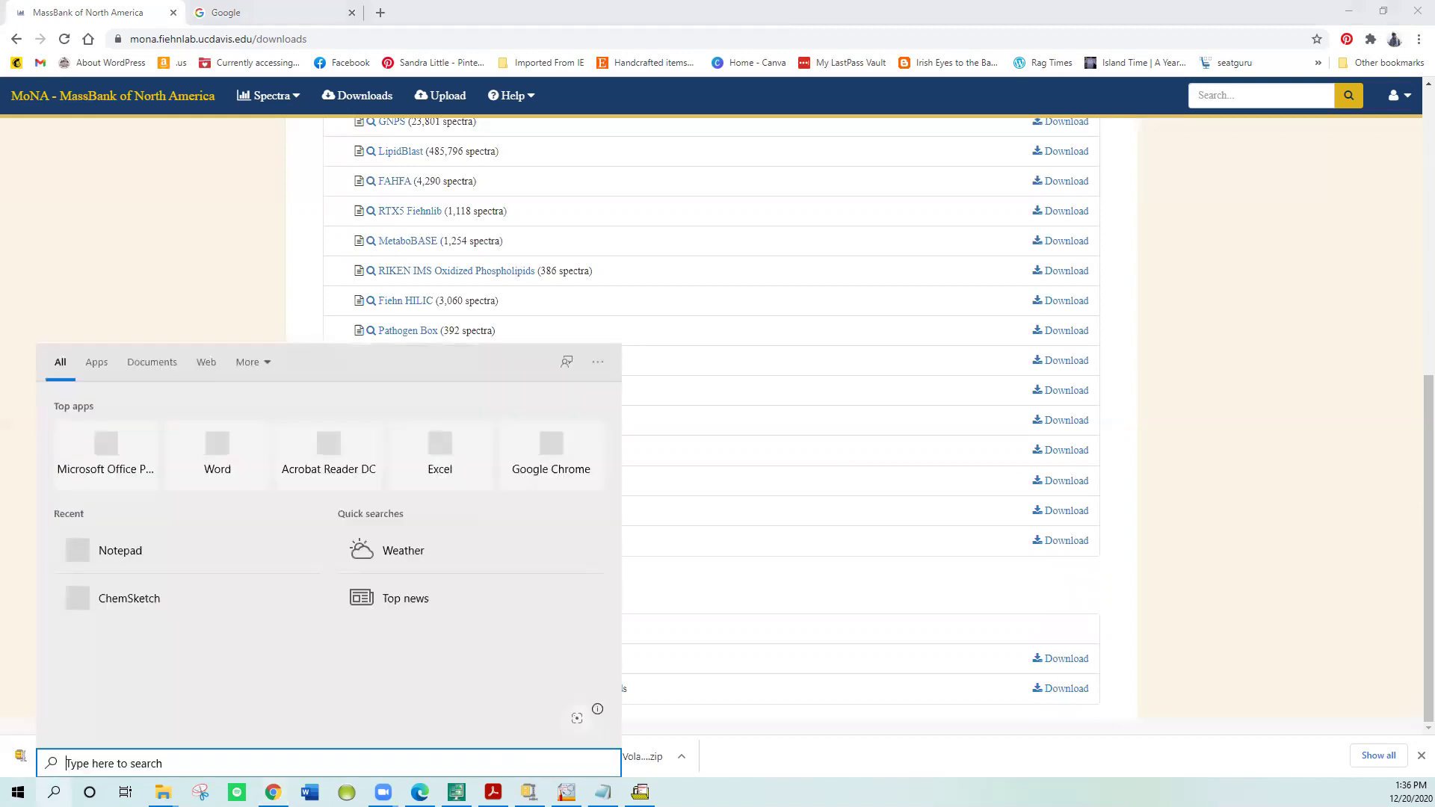
{"action": "type", "text": "lib"}
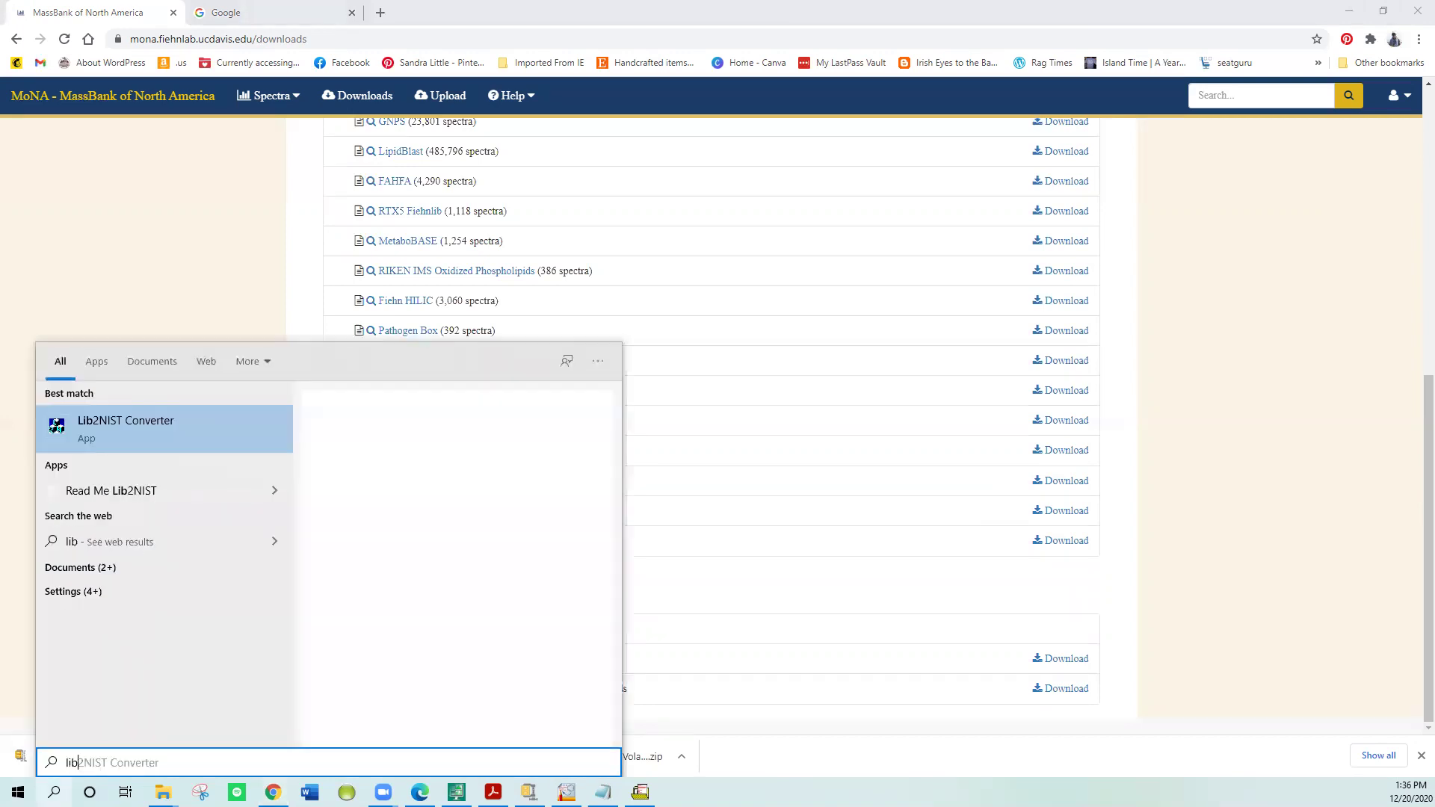
{"action": "left_click", "coordinate": [116, 443]}
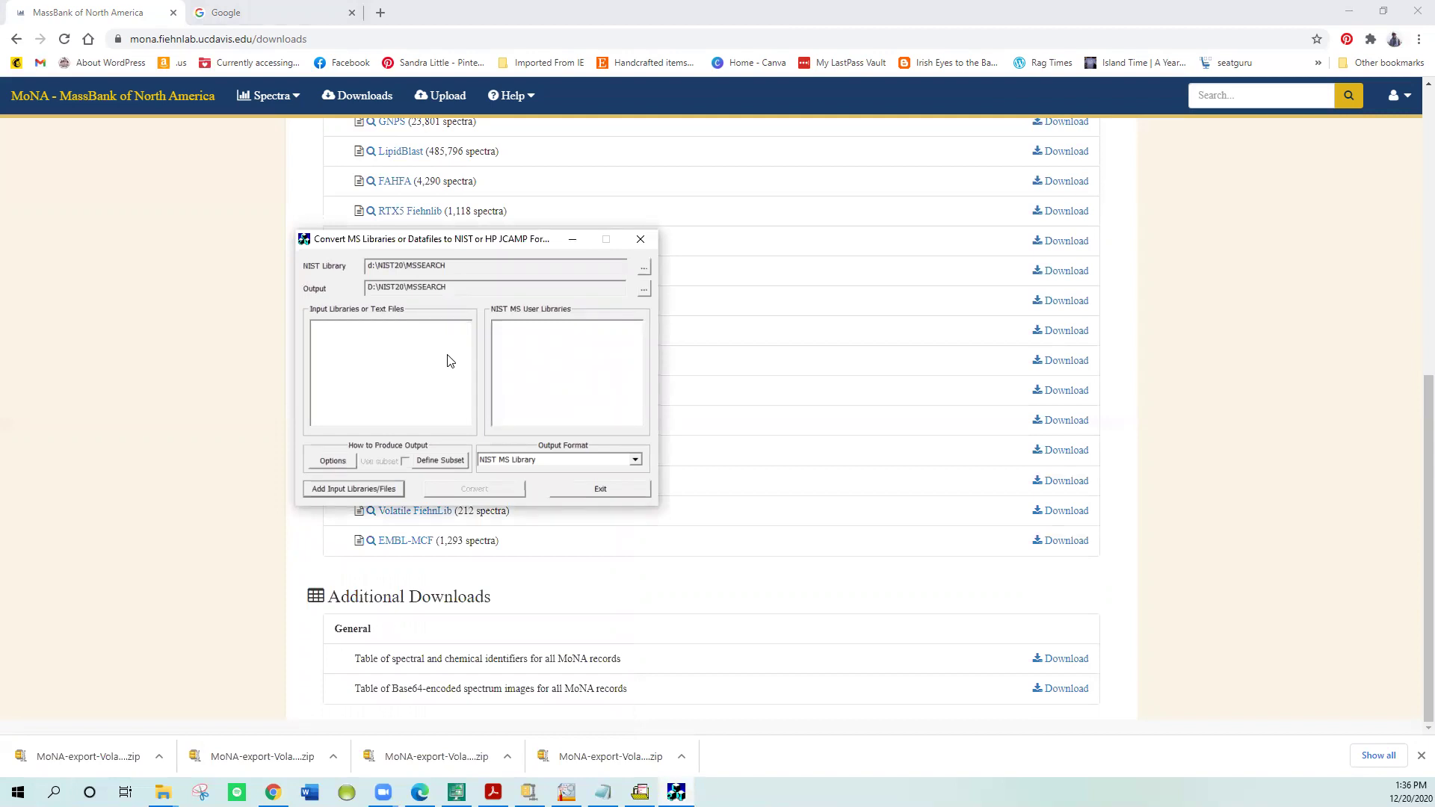
{"action": "left_click", "coordinate": [335, 459]}
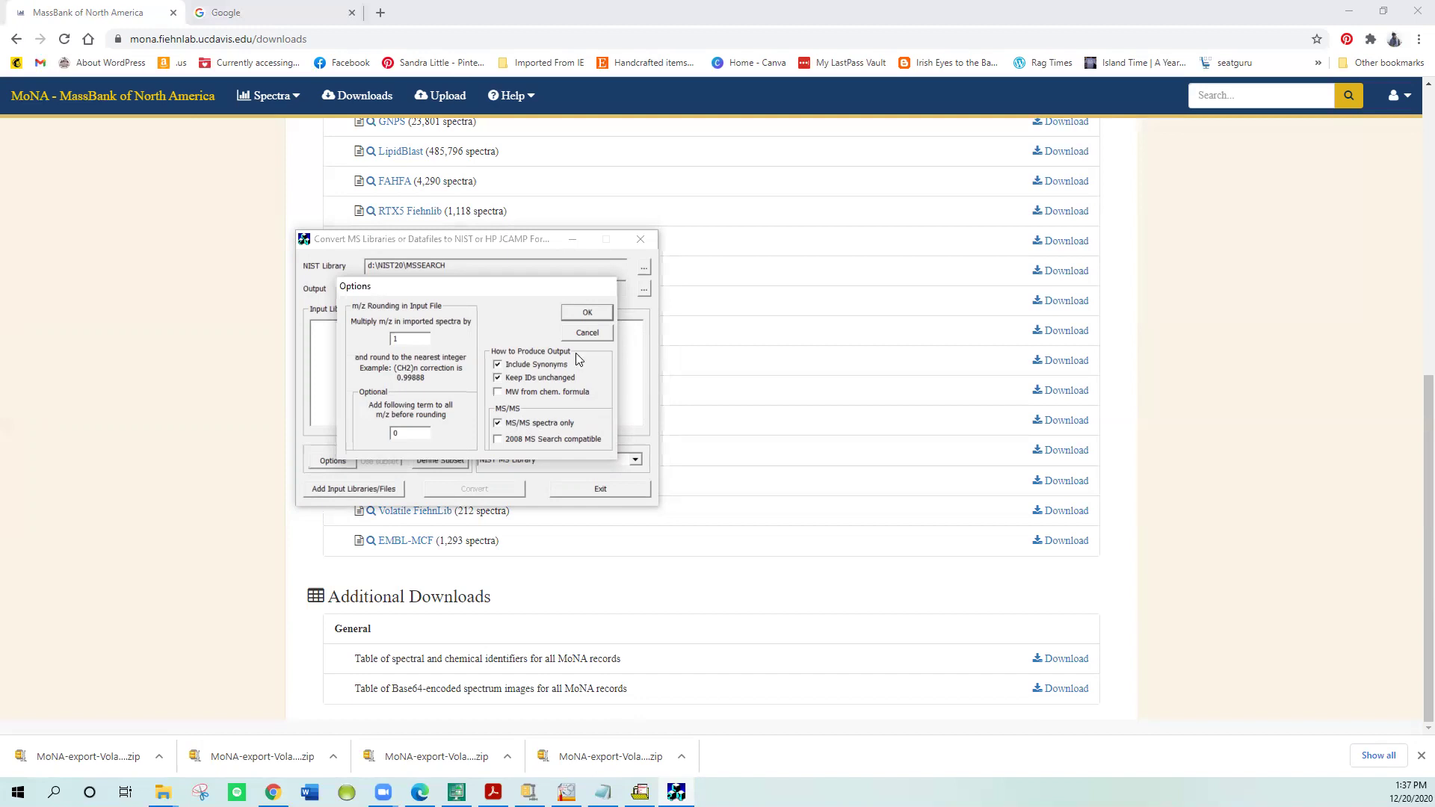
{"action": "left_click", "coordinate": [583, 314]}
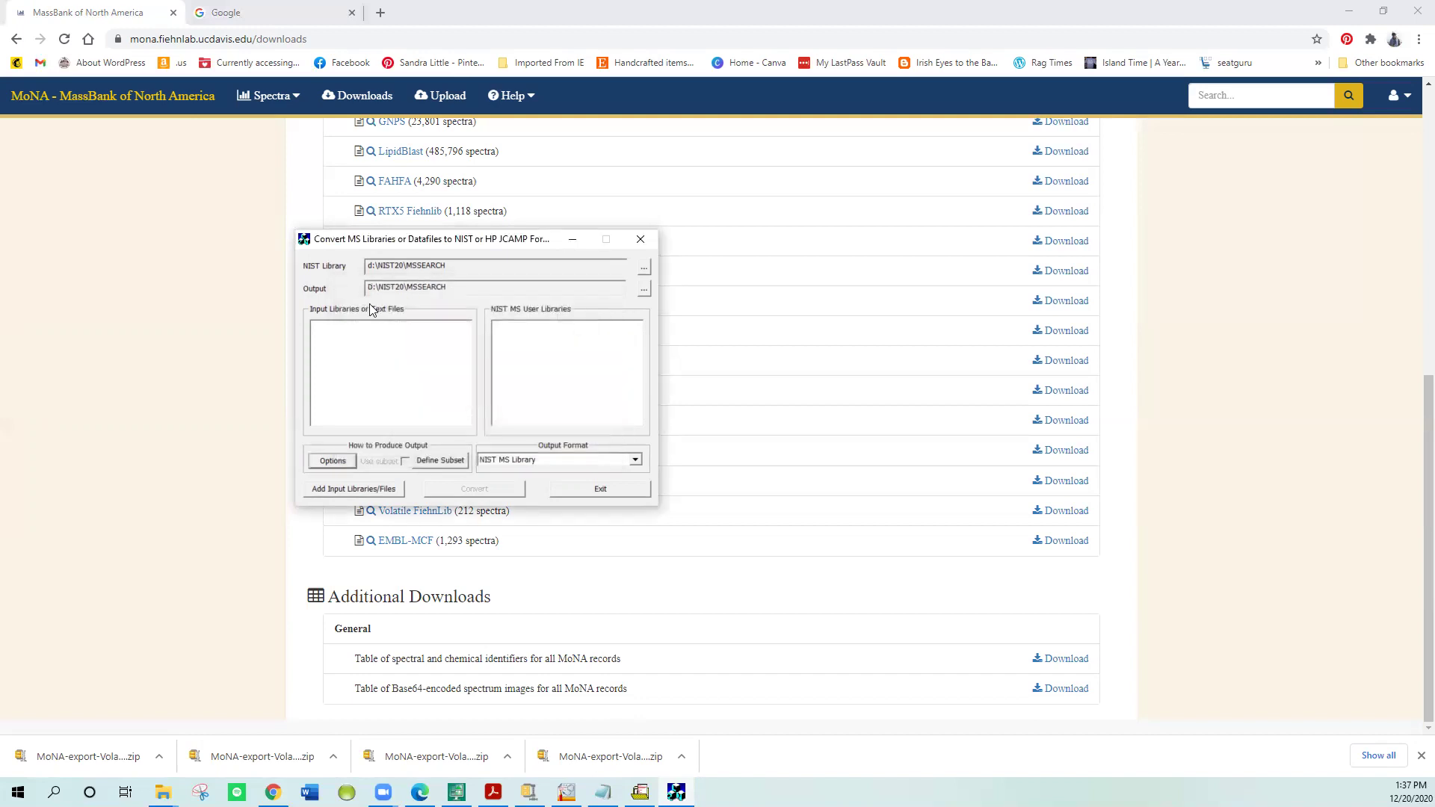
Convert MoNA-export-Volatile_FiehnLib.sdf into NIST MS Library format.
{"action": "left_click", "coordinate": [351, 490]}
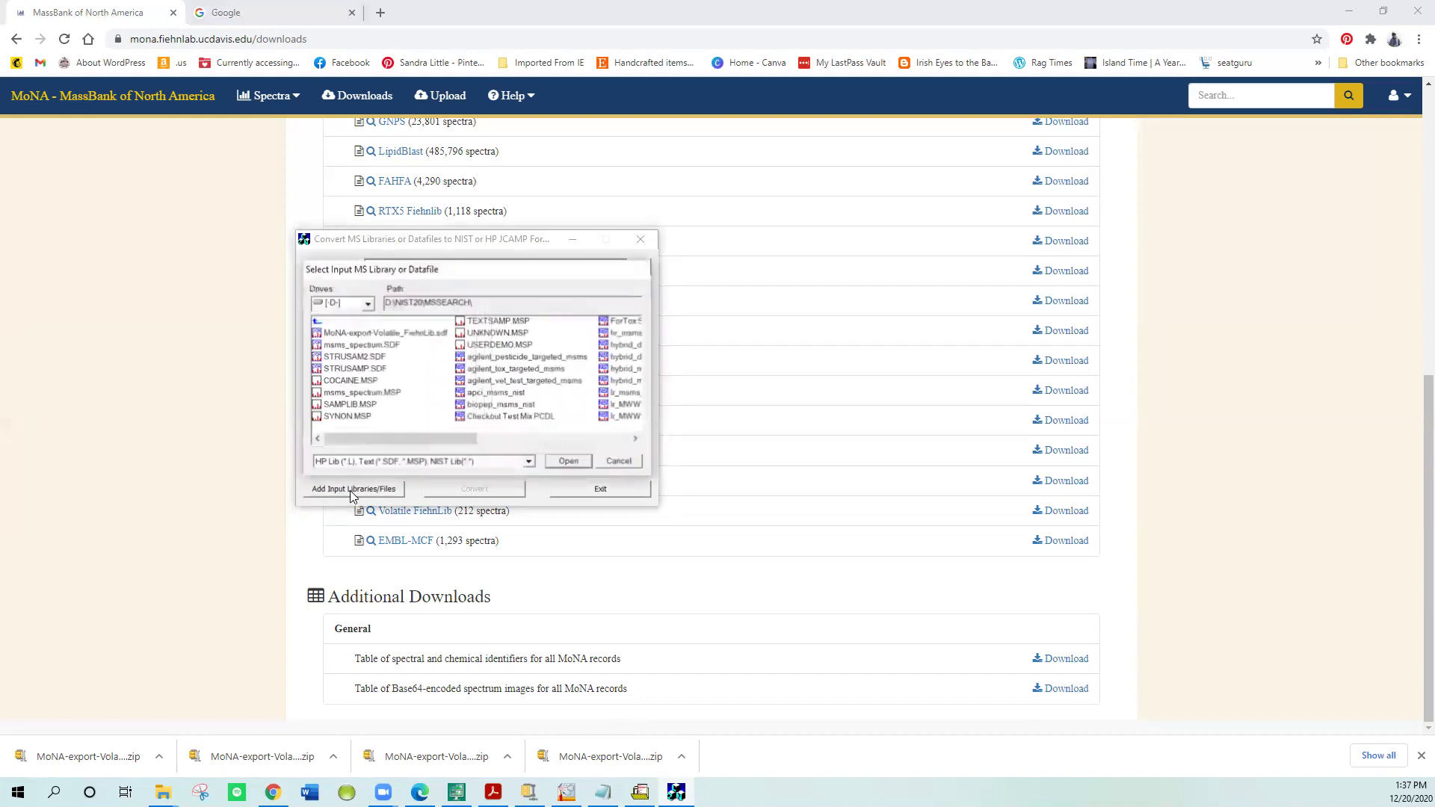
{"action": "left_click", "coordinate": [330, 336]}
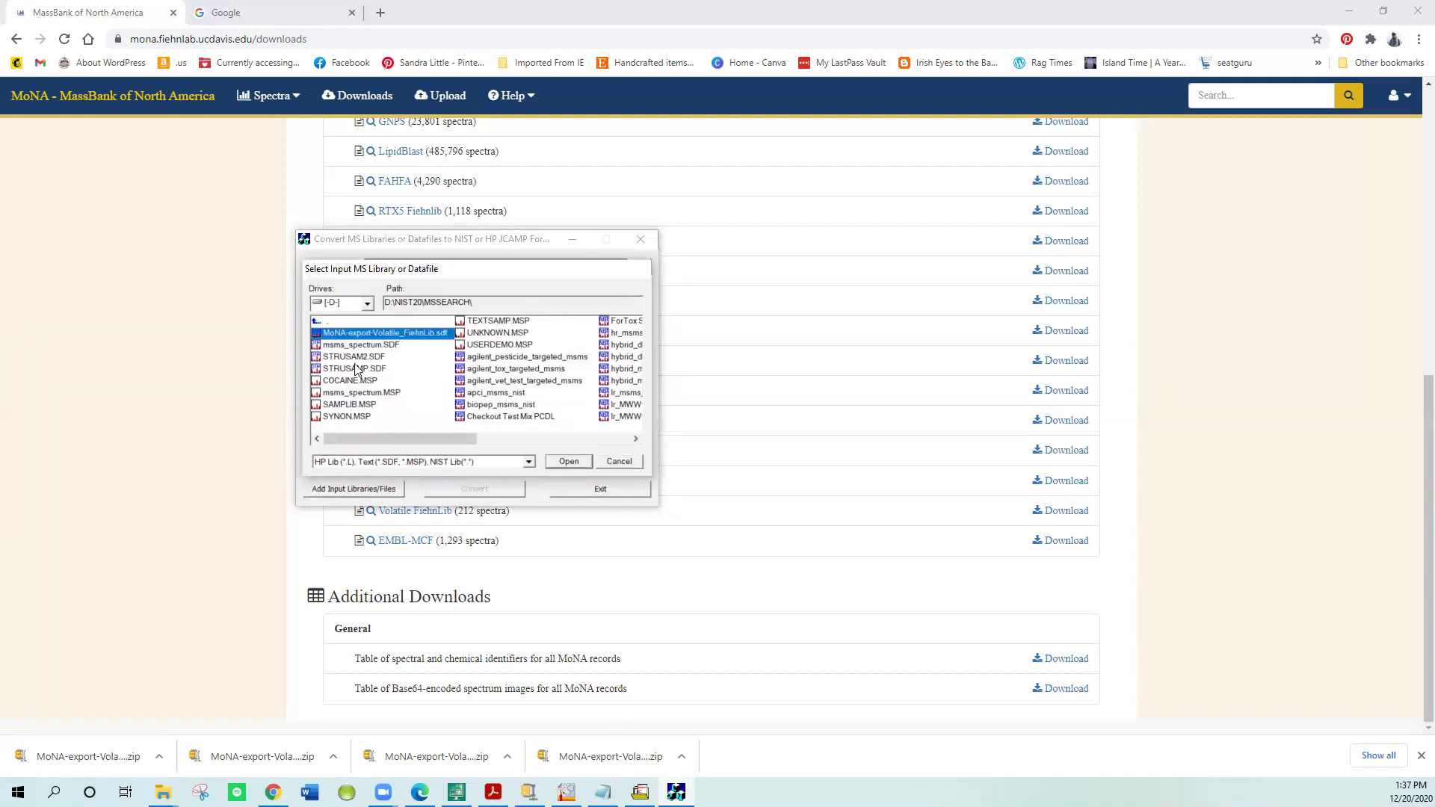
{"action": "left_click", "coordinate": [550, 464]}
{"action": "left_click", "coordinate": [399, 329]}
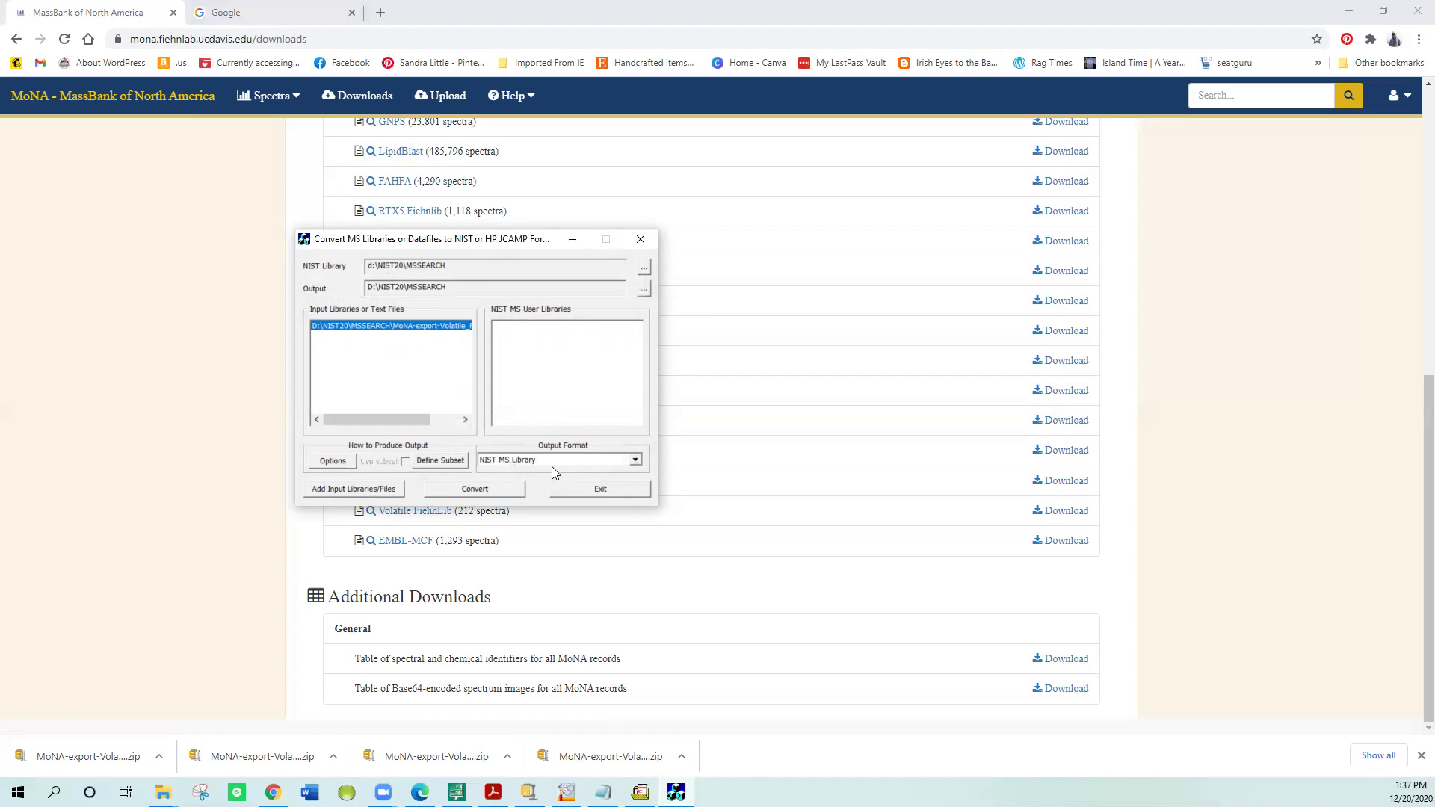
{"action": "left_click", "coordinate": [634, 464]}
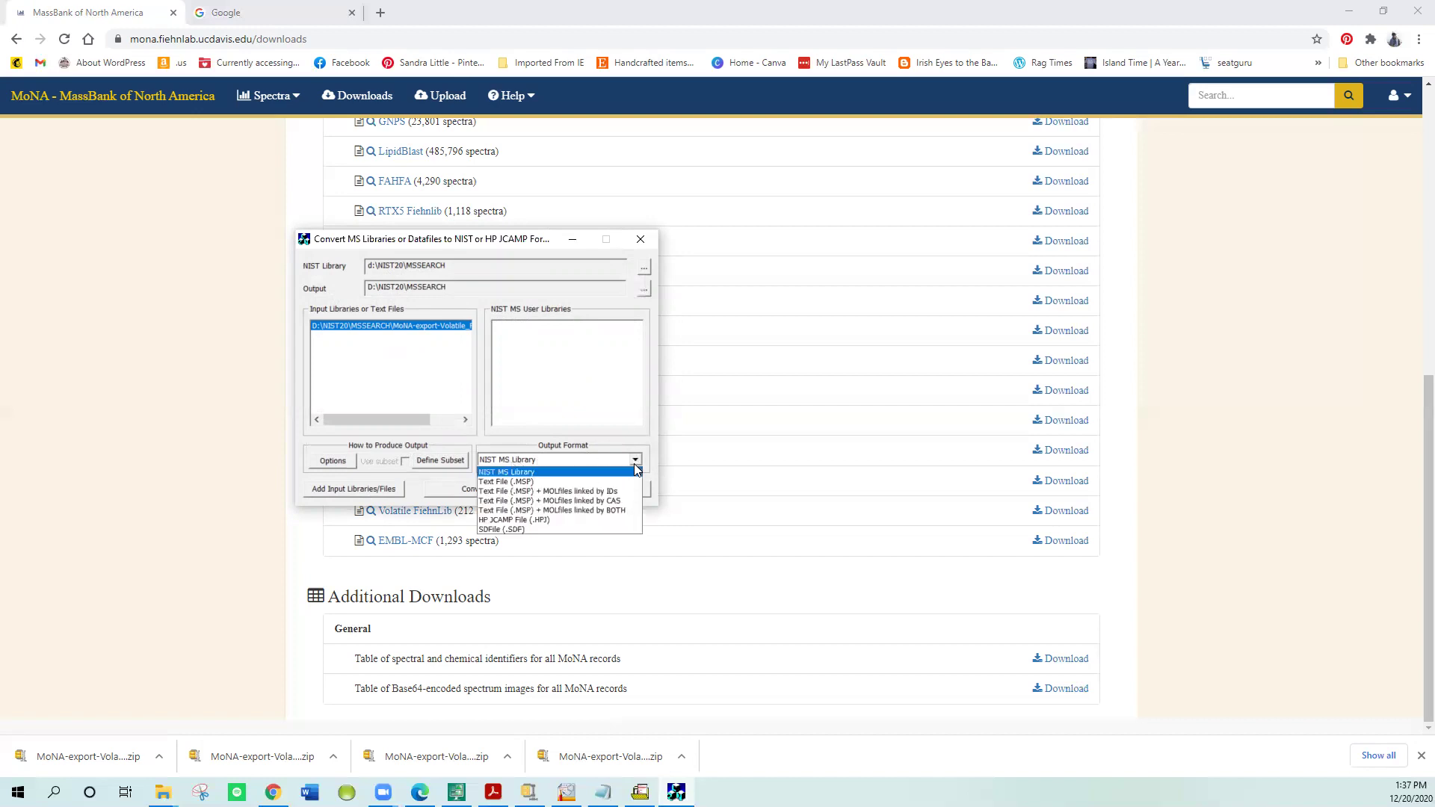
{"action": "left_click", "coordinate": [631, 460]}
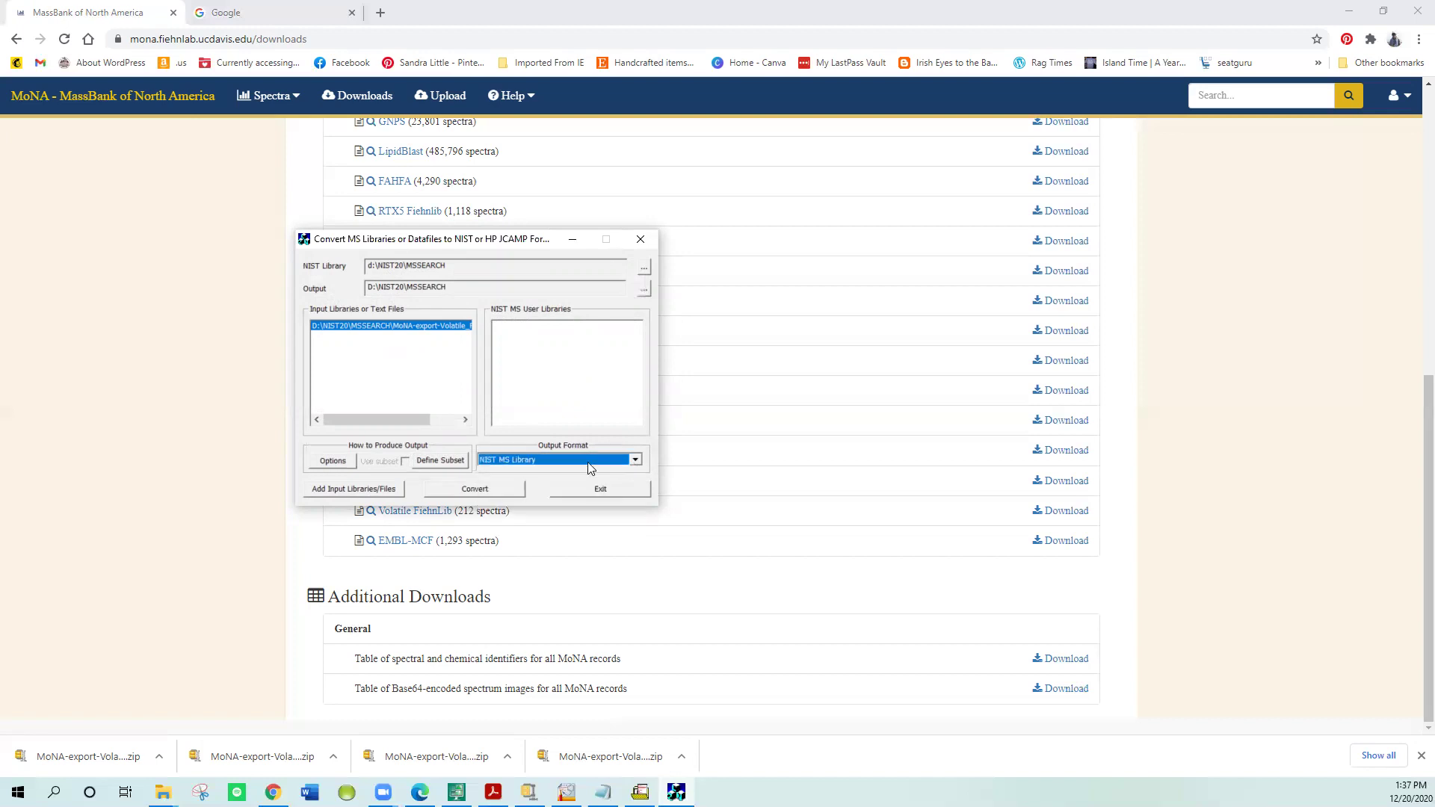
{"action": "left_click", "coordinate": [510, 493]}
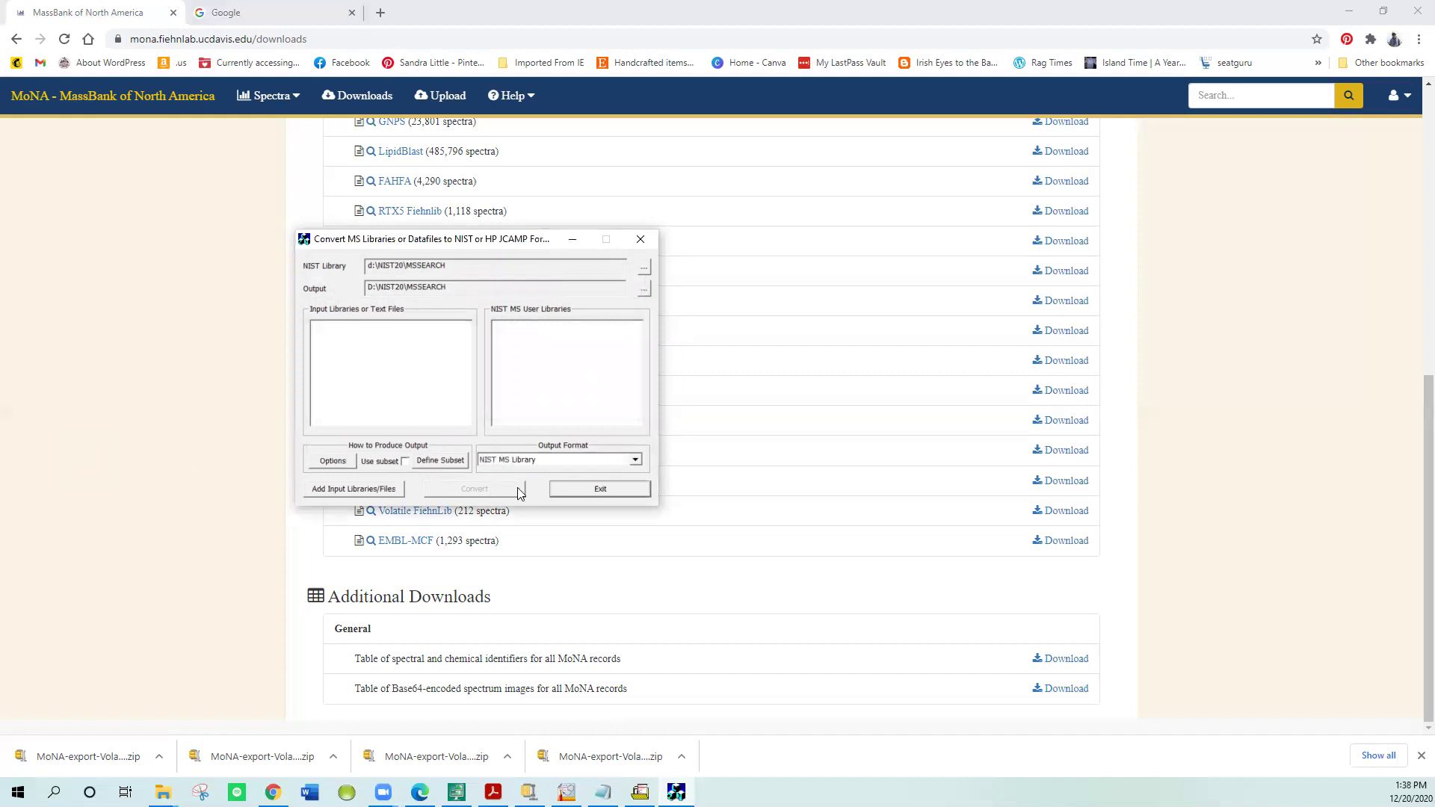
Exit Lib2NIST Converter, leaving the MoNA downloads page in view.
{"action": "left_click", "coordinate": [564, 492]}
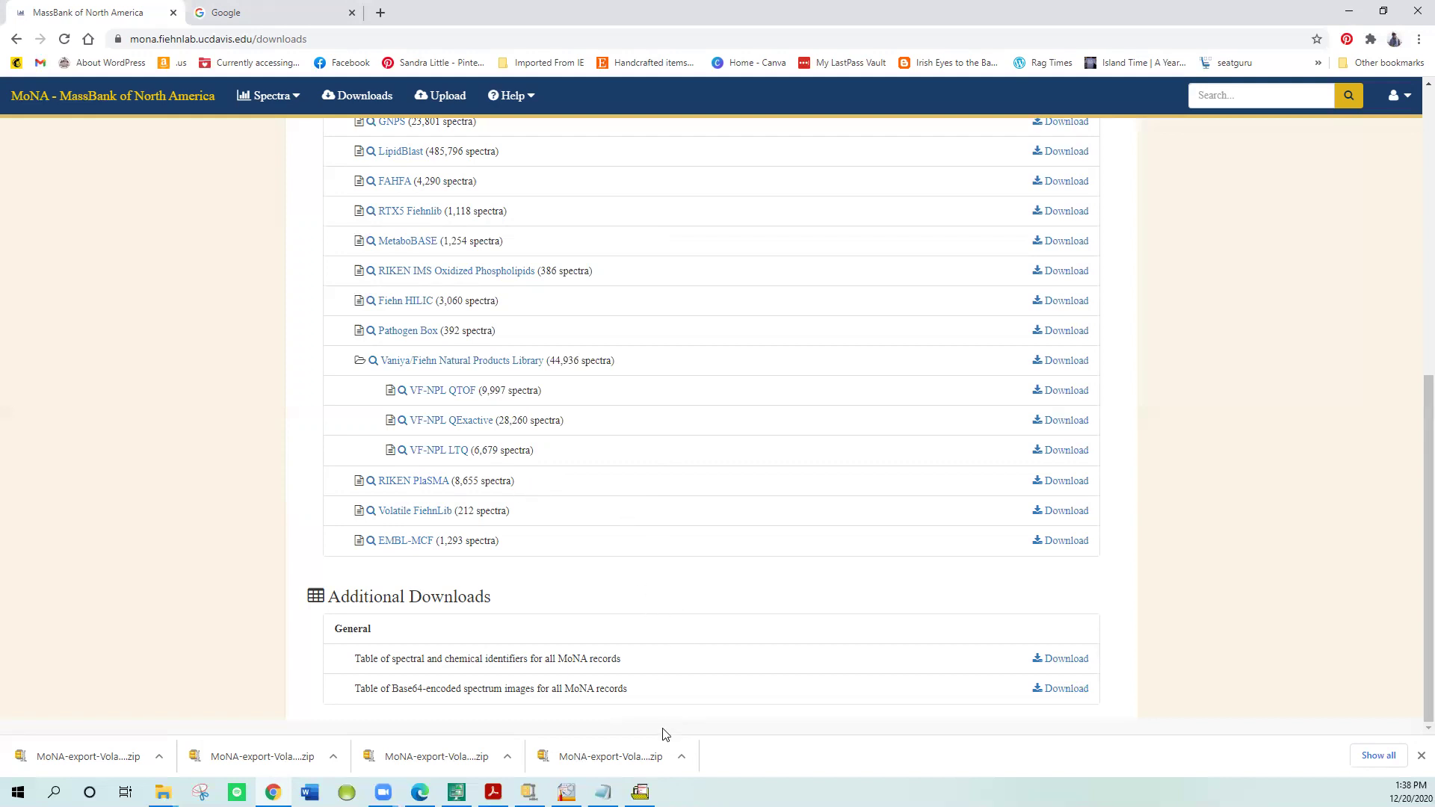
{"action": "mouse_move", "coordinate": [640, 793]}
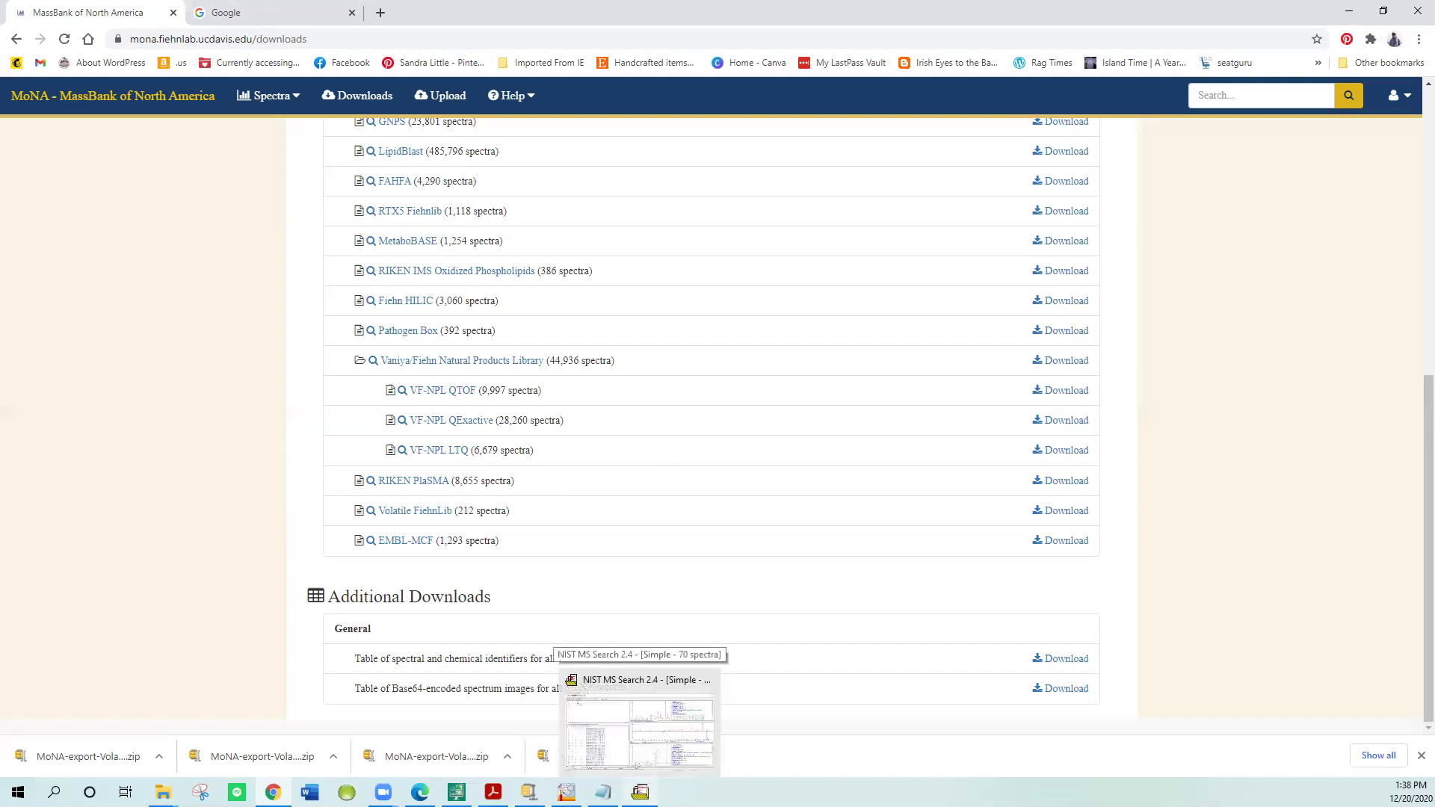
Restore NIST MS Search and switch to its Librarian view of the test spectrum.
{"action": "left_click", "coordinate": [619, 763]}
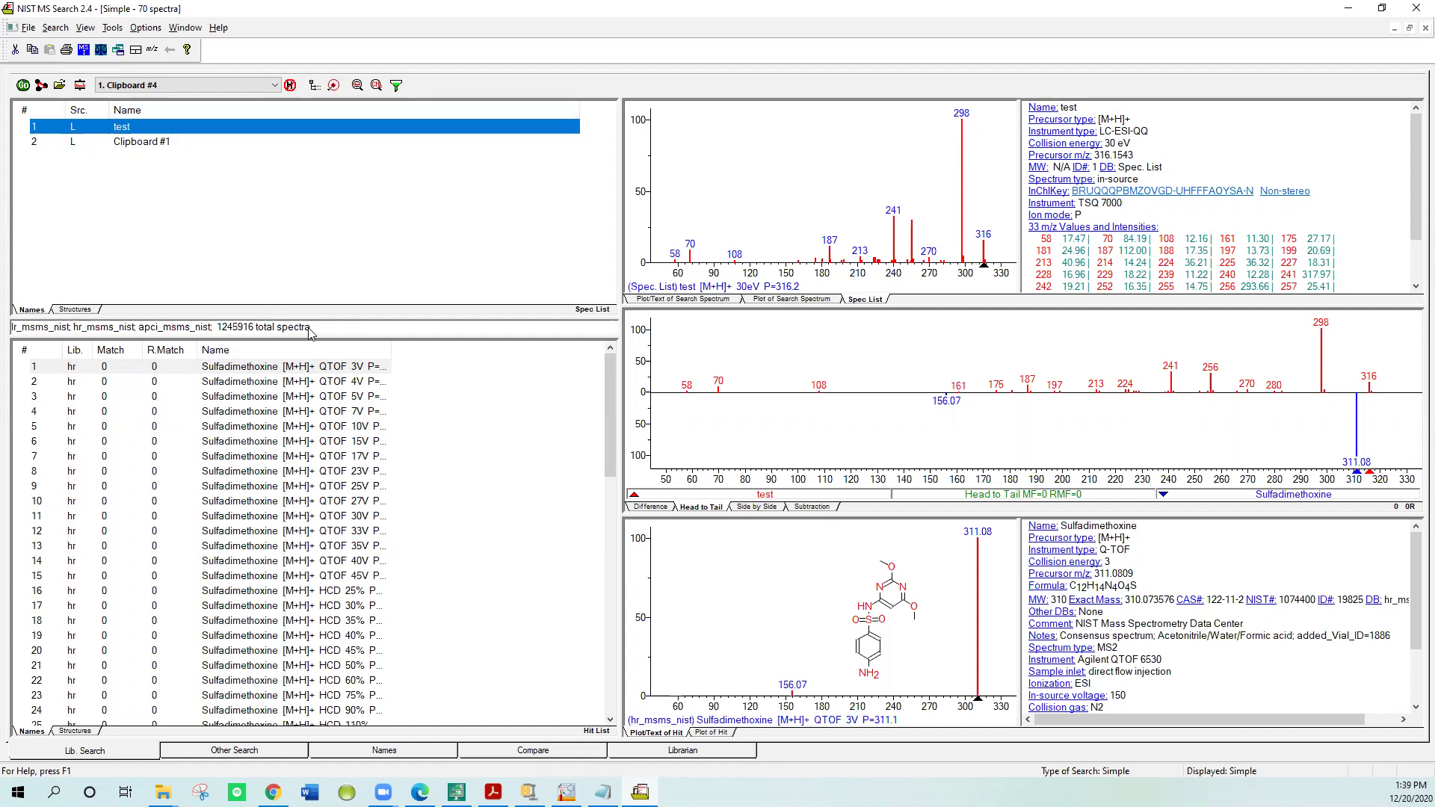
{"action": "left_click", "coordinate": [630, 757]}
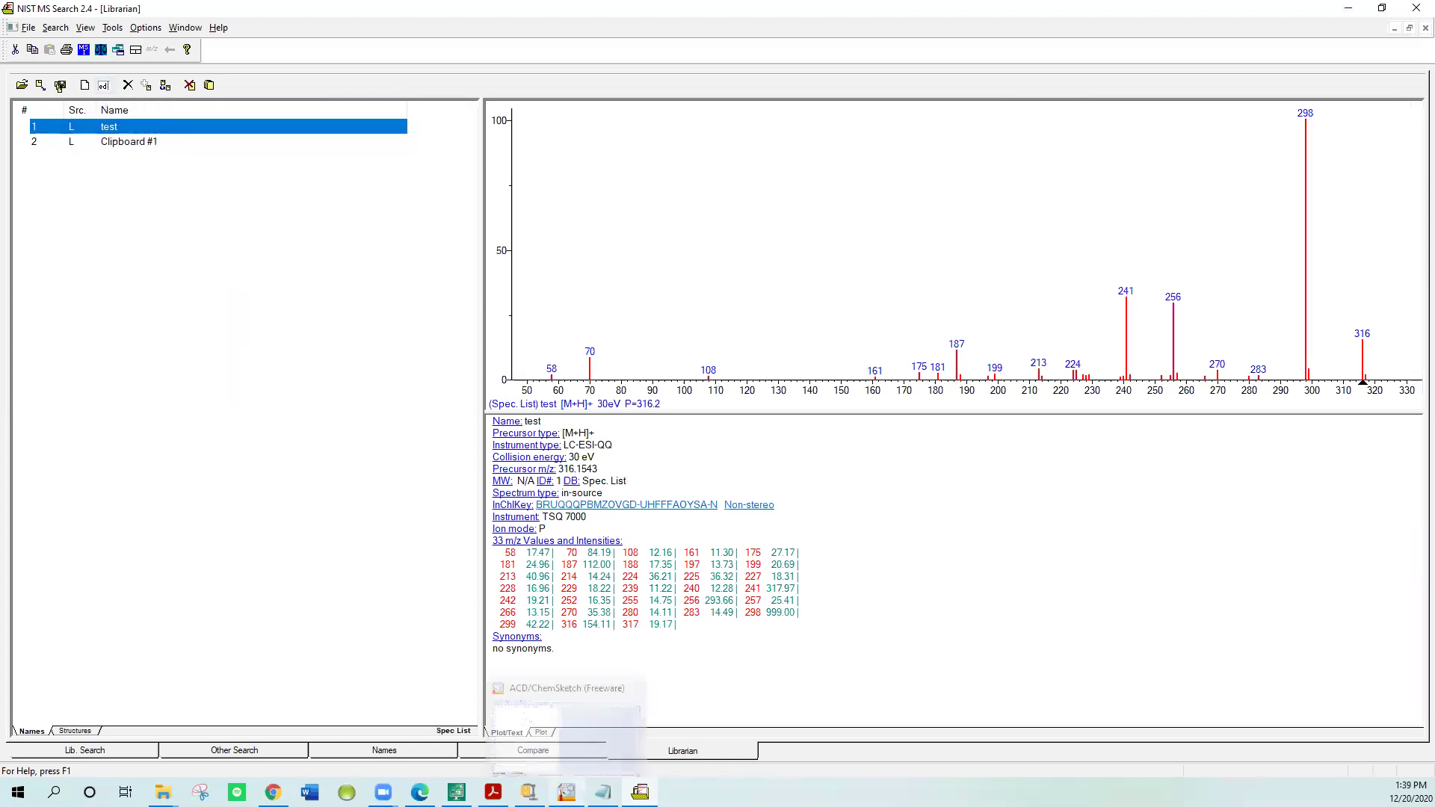
In ChemSketch, draw a separate H3C–CH3 fragment beside the ring structure.
{"action": "left_click", "coordinate": [567, 791]}
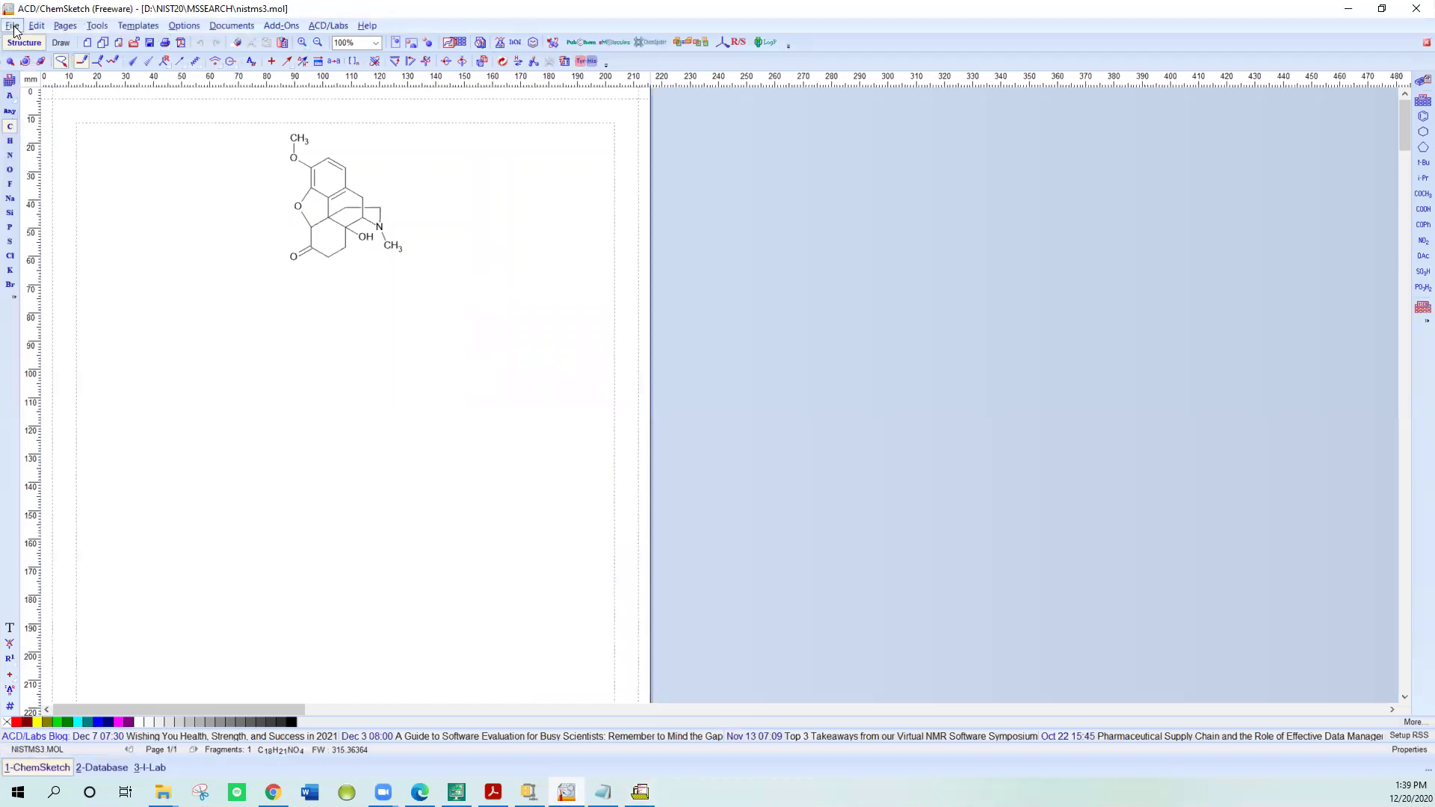
{"action": "left_click_drag", "start_coordinate": [213, 123], "coordinate": [138, 197]}
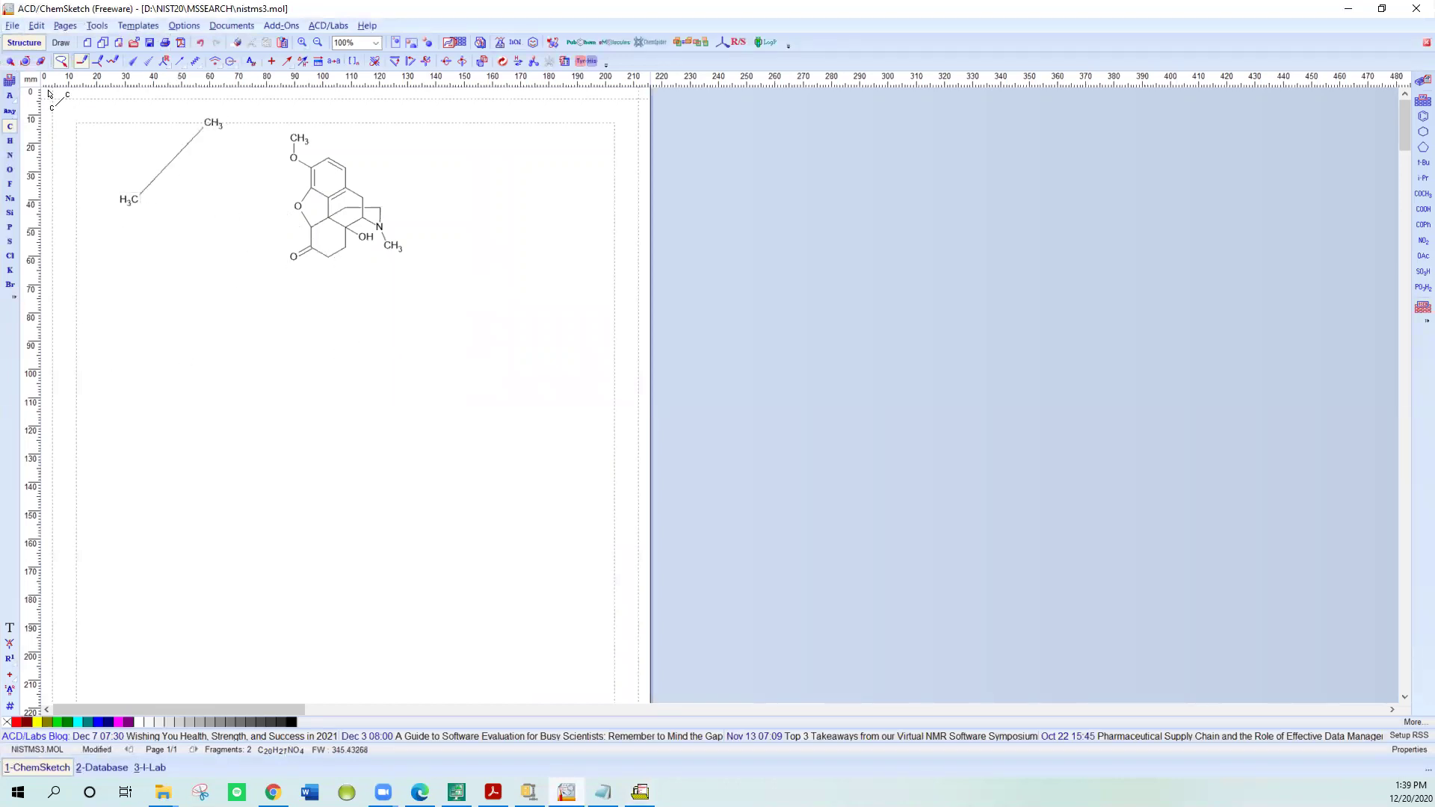
{"action": "left_click", "coordinate": [10, 60]}
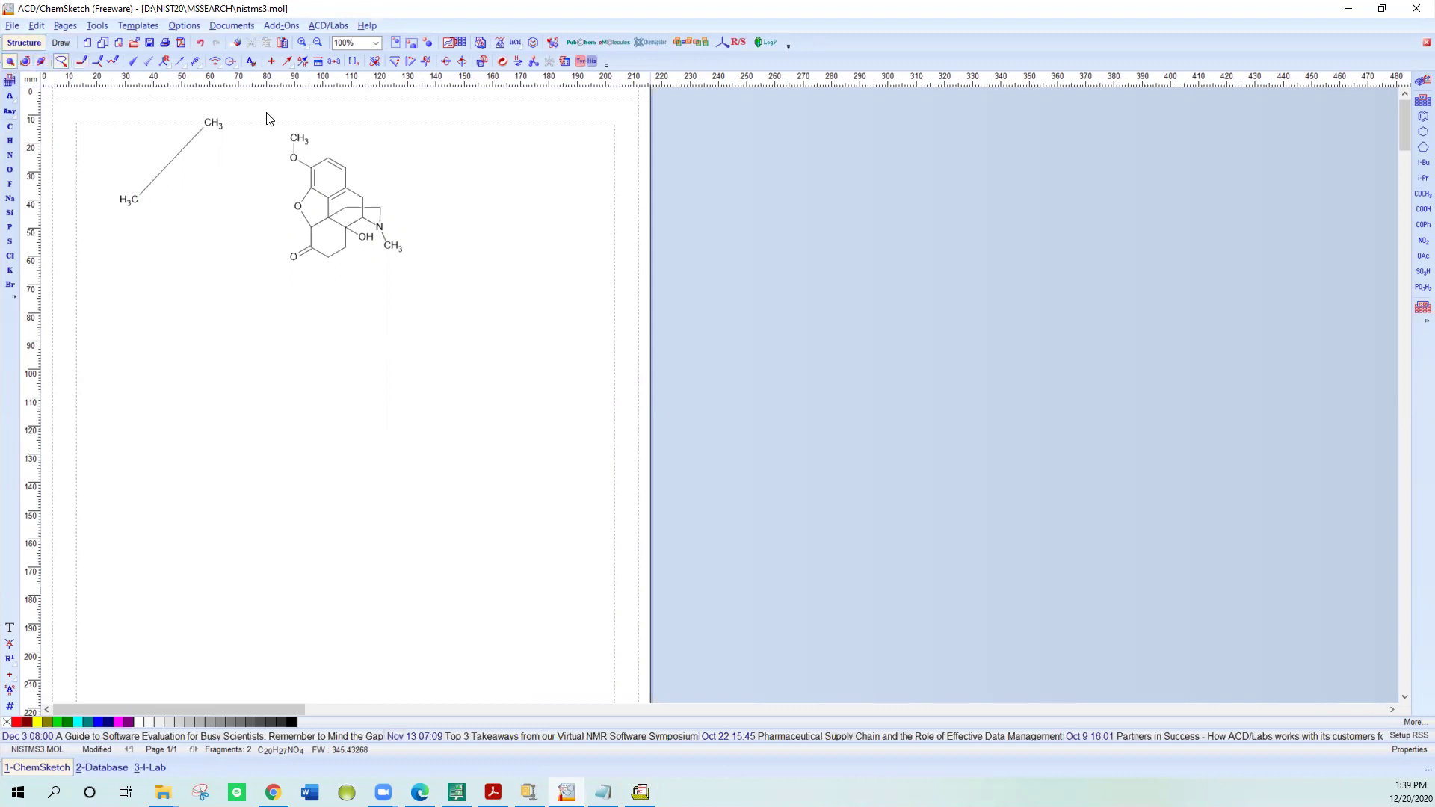
Select the whole multi-ring molecule and copy it with Edit > Copy.
{"action": "left_click_drag", "start_coordinate": [247, 118], "coordinate": [429, 323]}
{"action": "left_click_drag", "start_coordinate": [398, 148], "coordinate": [383, 139]}
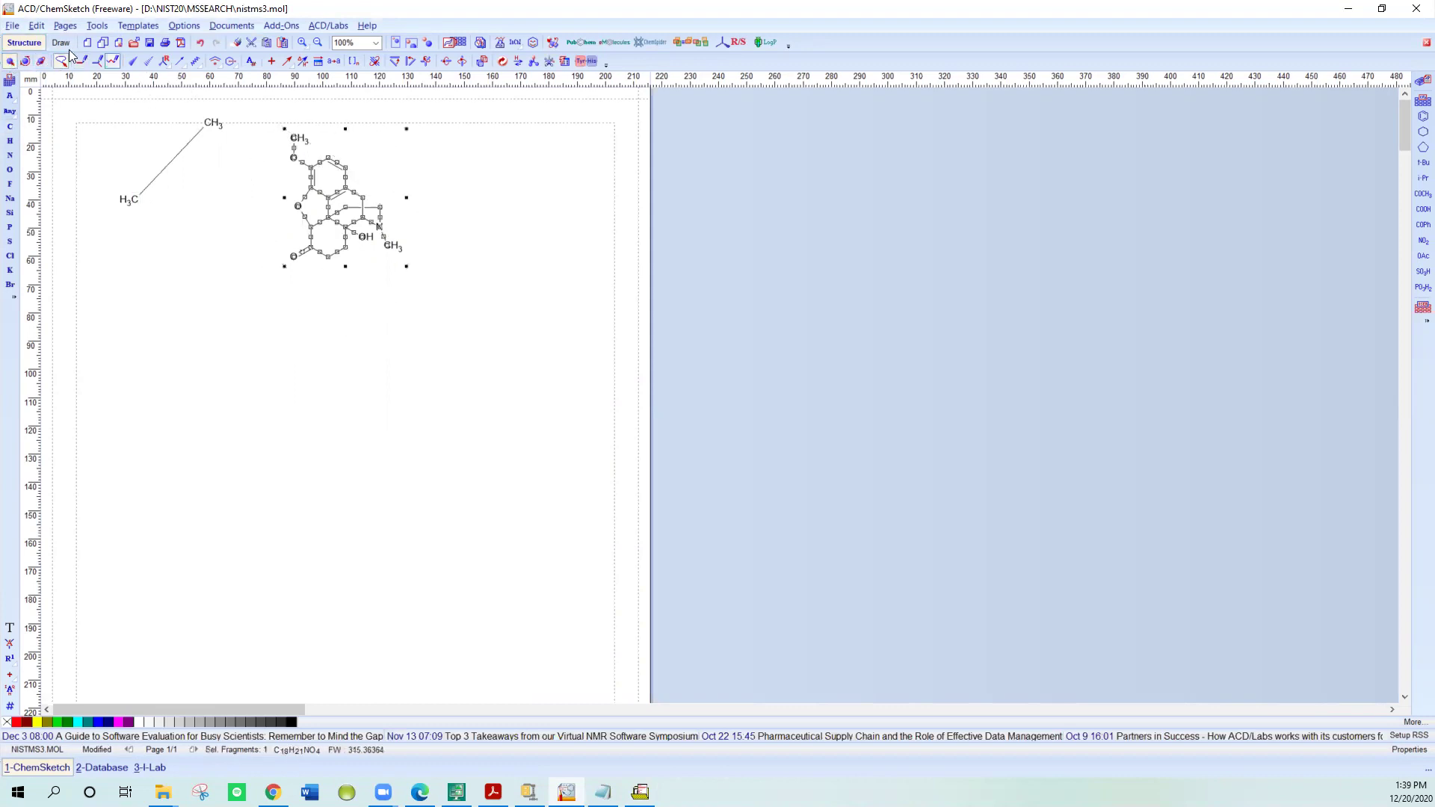
{"action": "left_click", "coordinate": [37, 30]}
{"action": "left_click", "coordinate": [54, 97]}
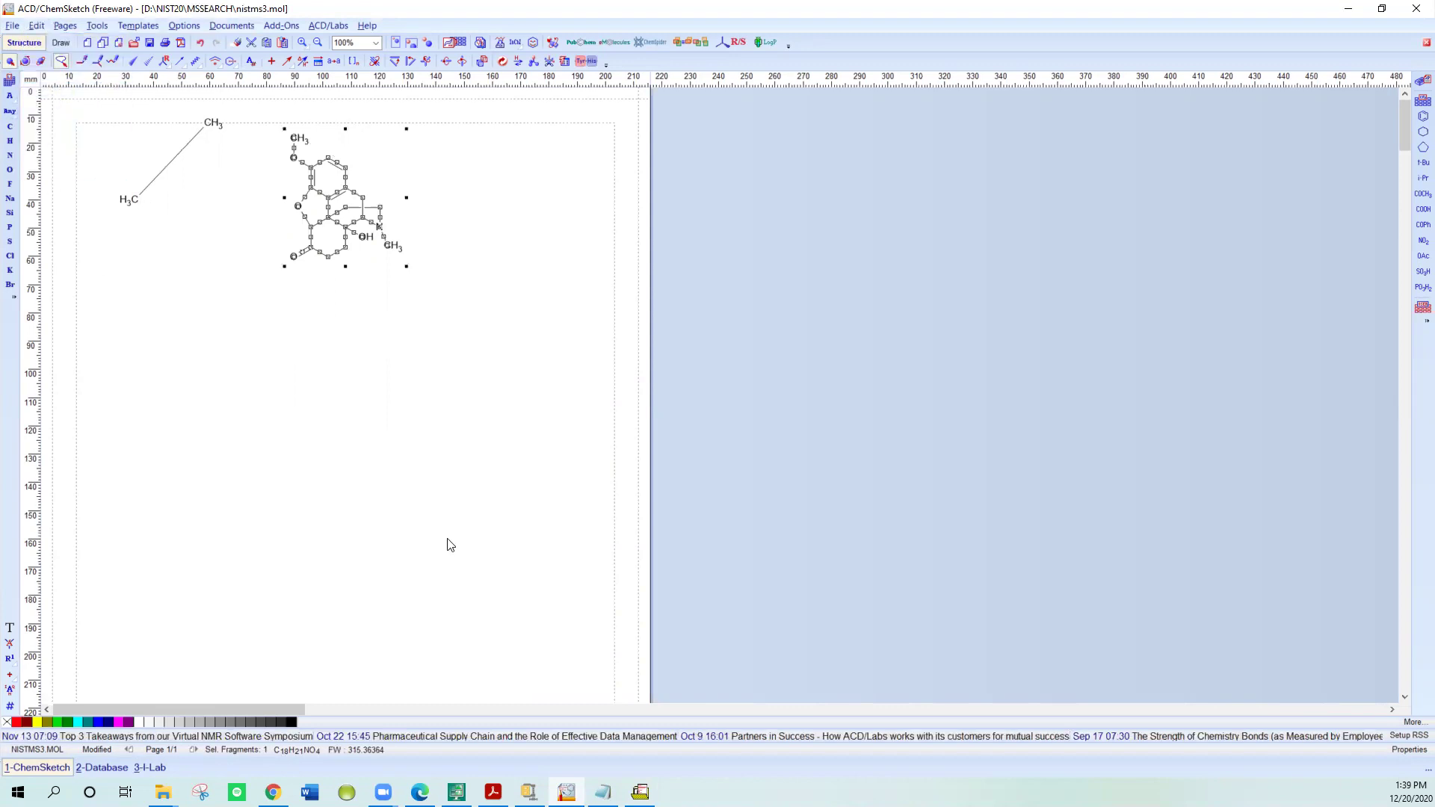
Open the test spectrum's Spectrum Information and browse its peaks at m/z 58, 70 and 108.
{"action": "left_click", "coordinate": [641, 791]}
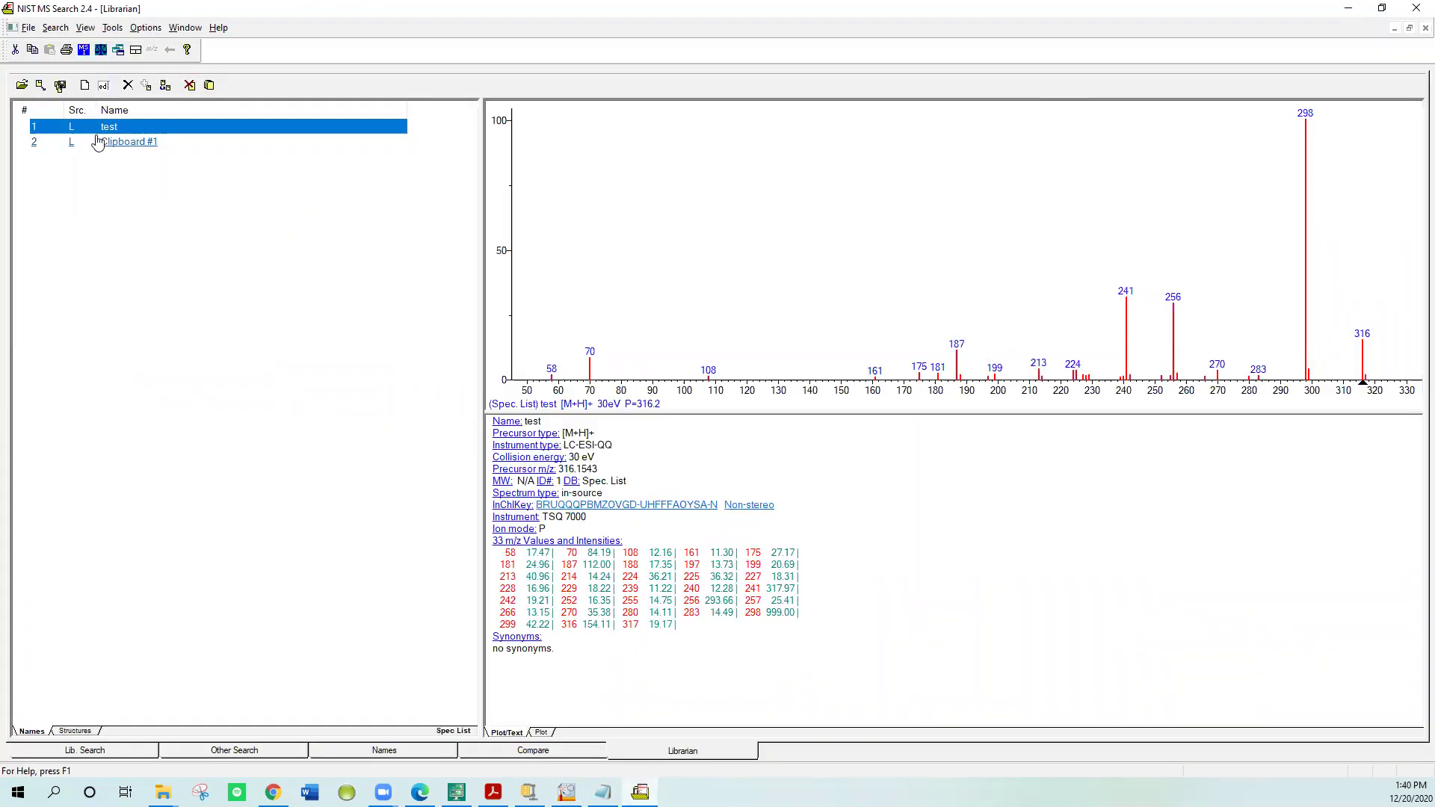
{"action": "left_click", "coordinate": [104, 85]}
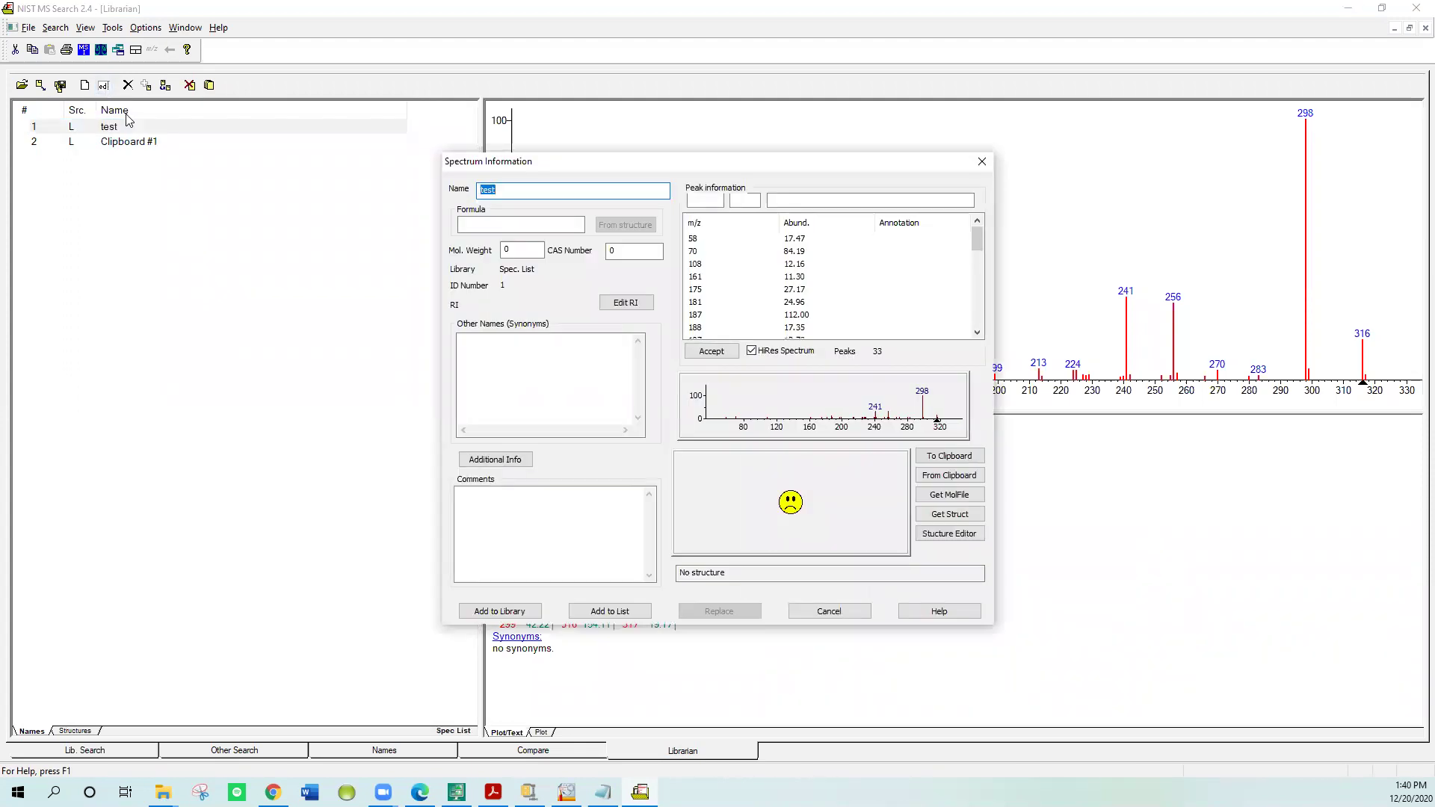
{"action": "left_click", "coordinate": [696, 239]}
{"action": "left_click", "coordinate": [695, 253]}
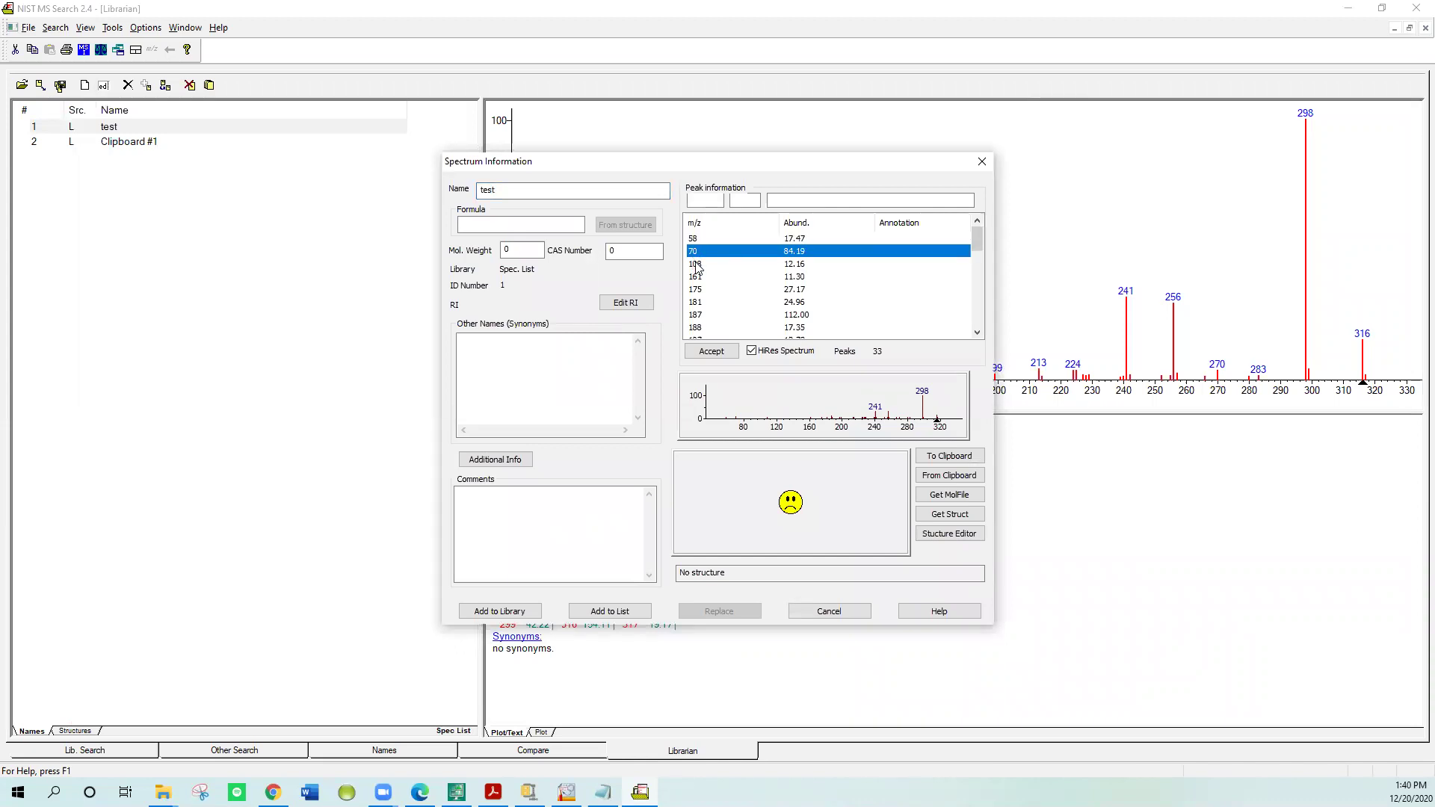
{"action": "left_click", "coordinate": [696, 267]}
{"action": "left_click", "coordinate": [694, 251], "text": "shift"}
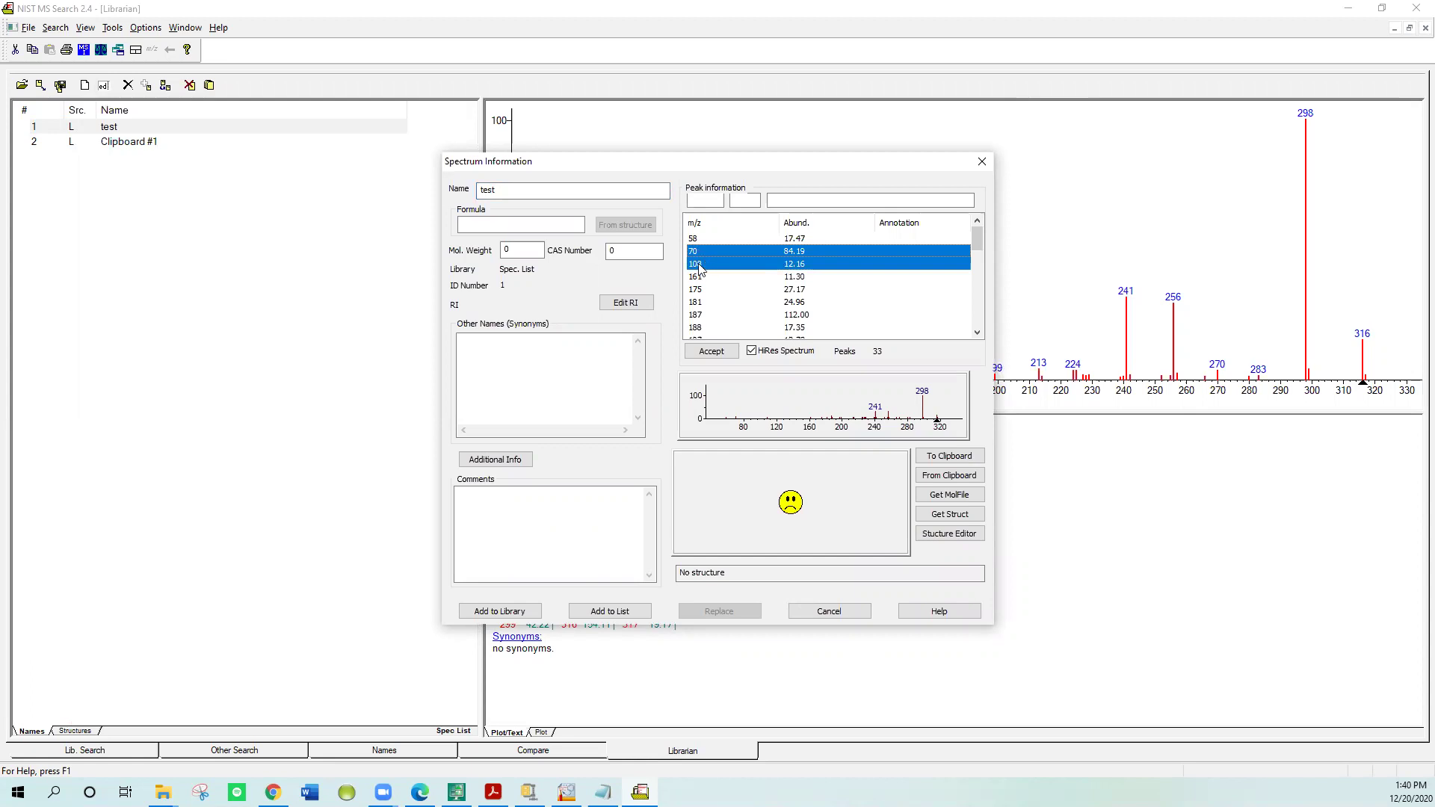
{"action": "left_click", "coordinate": [783, 202]}
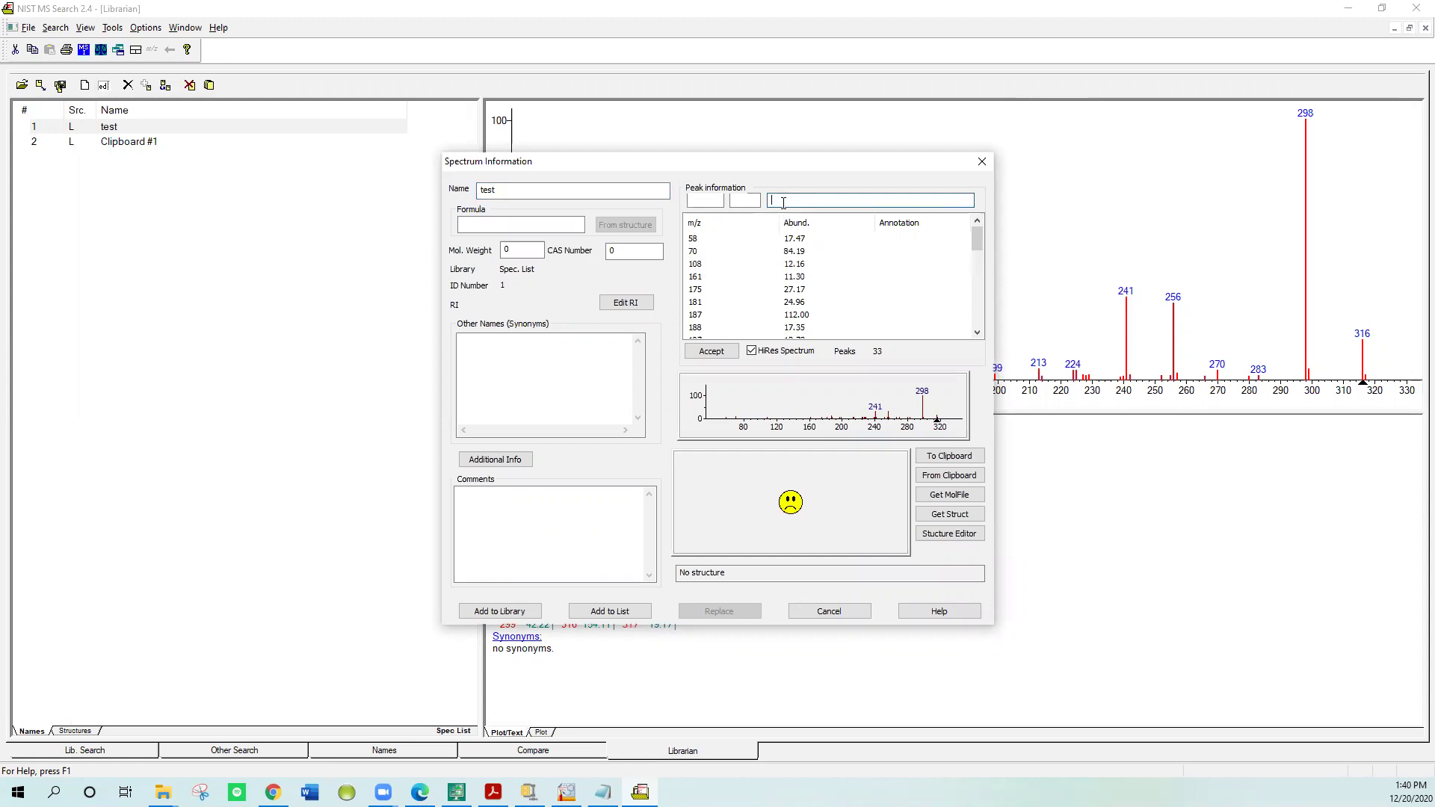
{"action": "left_click", "coordinate": [699, 241]}
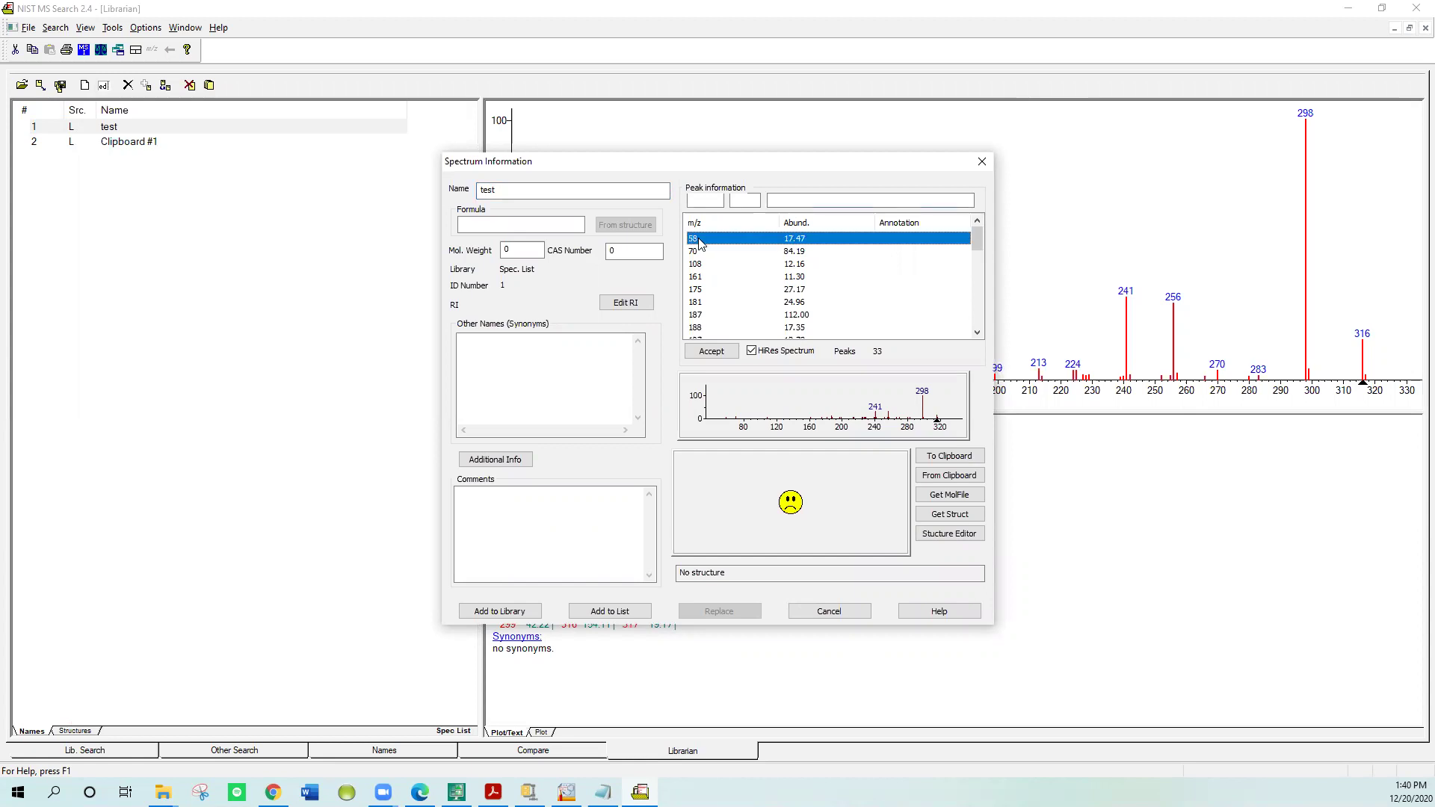
{"action": "left_click", "coordinate": [707, 352]}
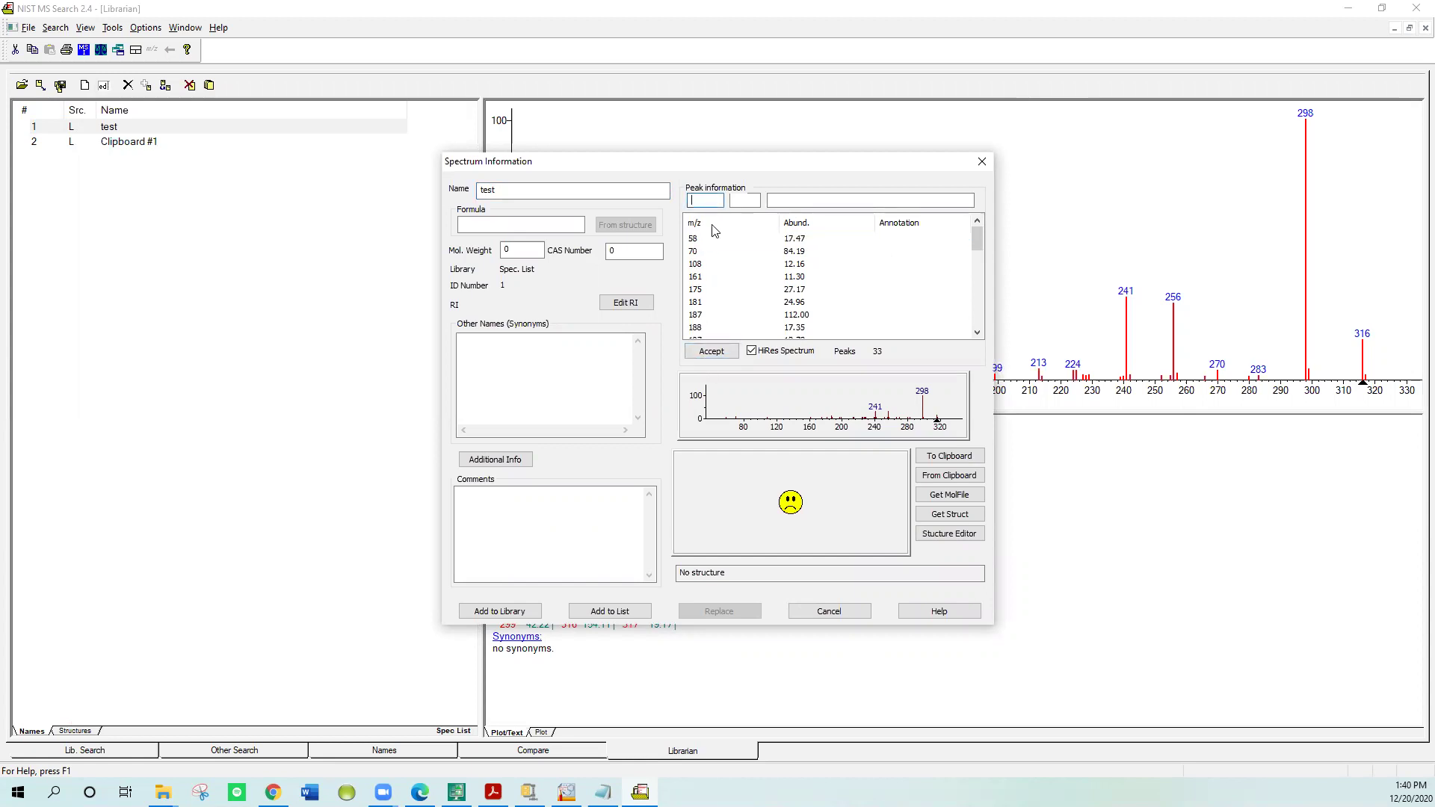
{"action": "left_click", "coordinate": [695, 255]}
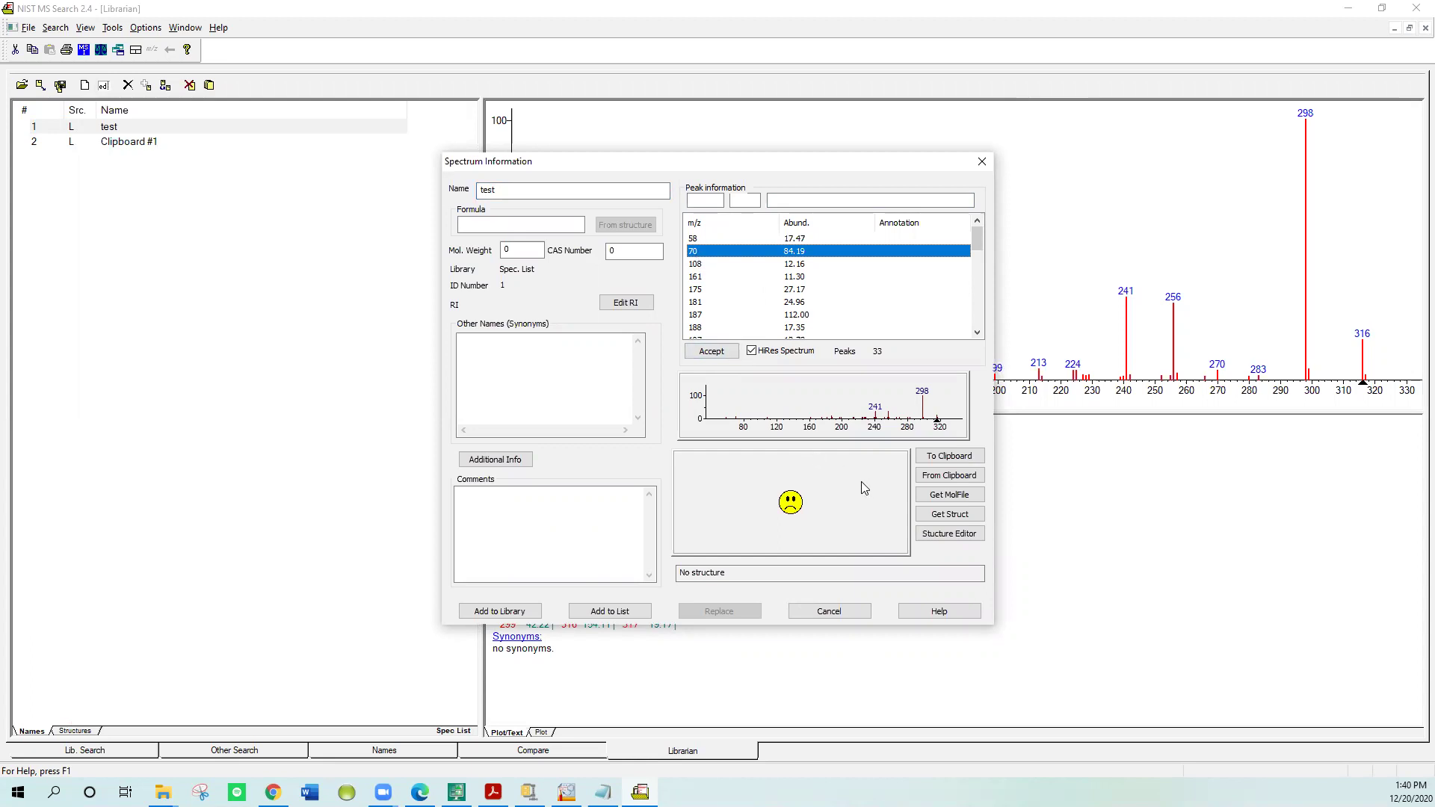
Paste the clipboard structure, derive formula C18H21NO4 and MW 315, and leave Compound type unchanged.
{"action": "left_click", "coordinate": [932, 482]}
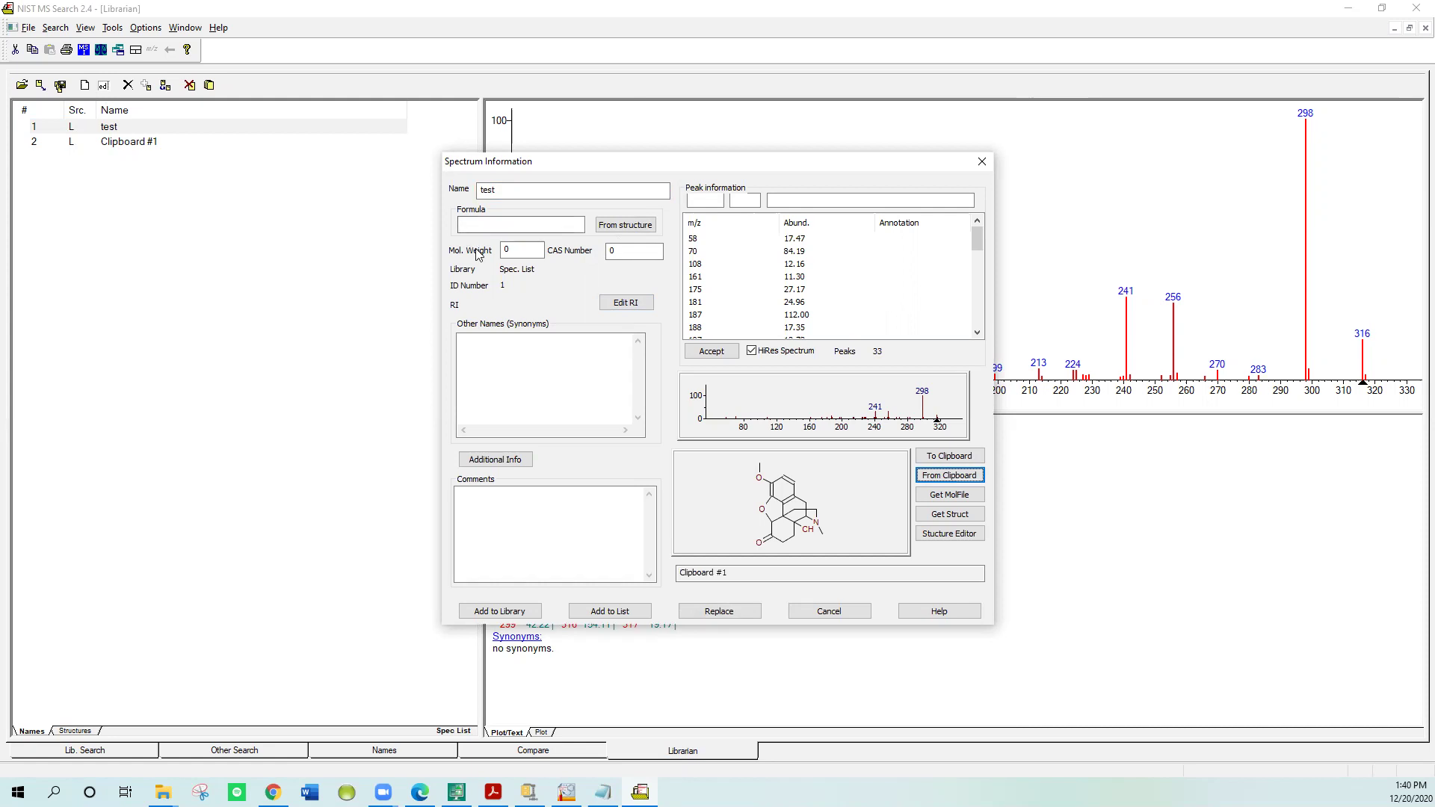
{"action": "left_click", "coordinate": [611, 227]}
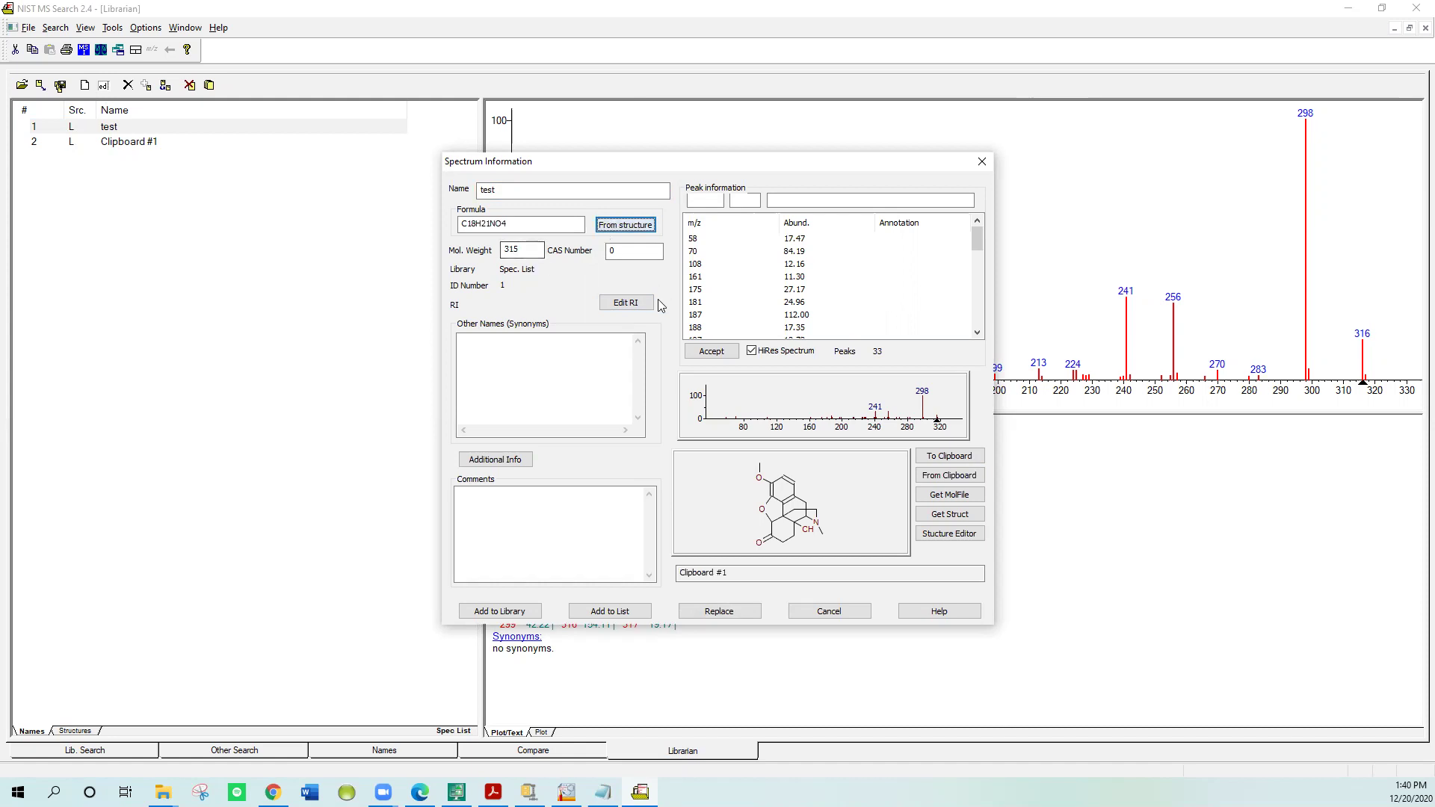
{"action": "left_click", "coordinate": [522, 458]}
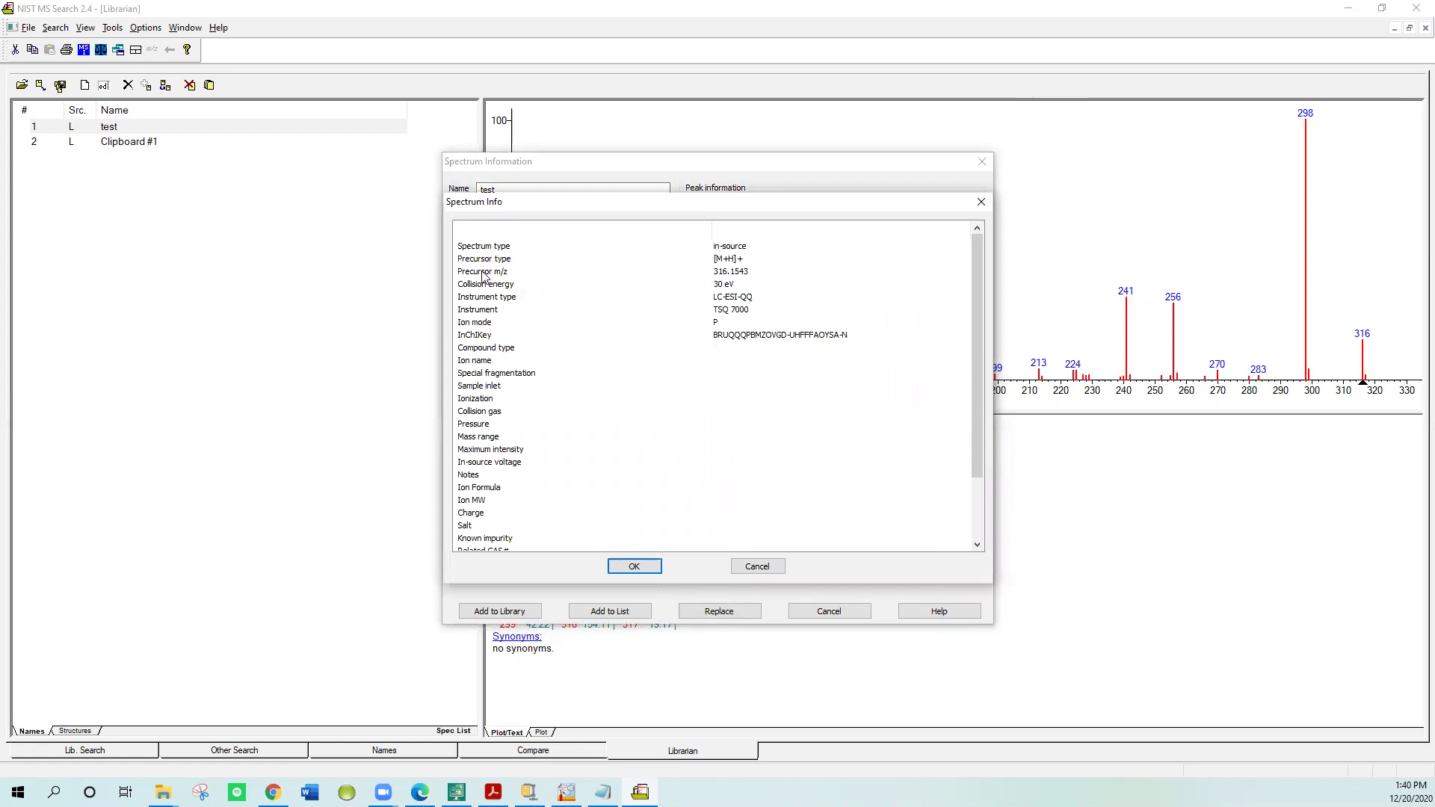
{"action": "left_click", "coordinate": [493, 350]}
{"action": "left_click", "coordinate": [494, 351]}
{"action": "left_click", "coordinate": [755, 568]}
{"action": "left_click", "coordinate": [755, 570]}
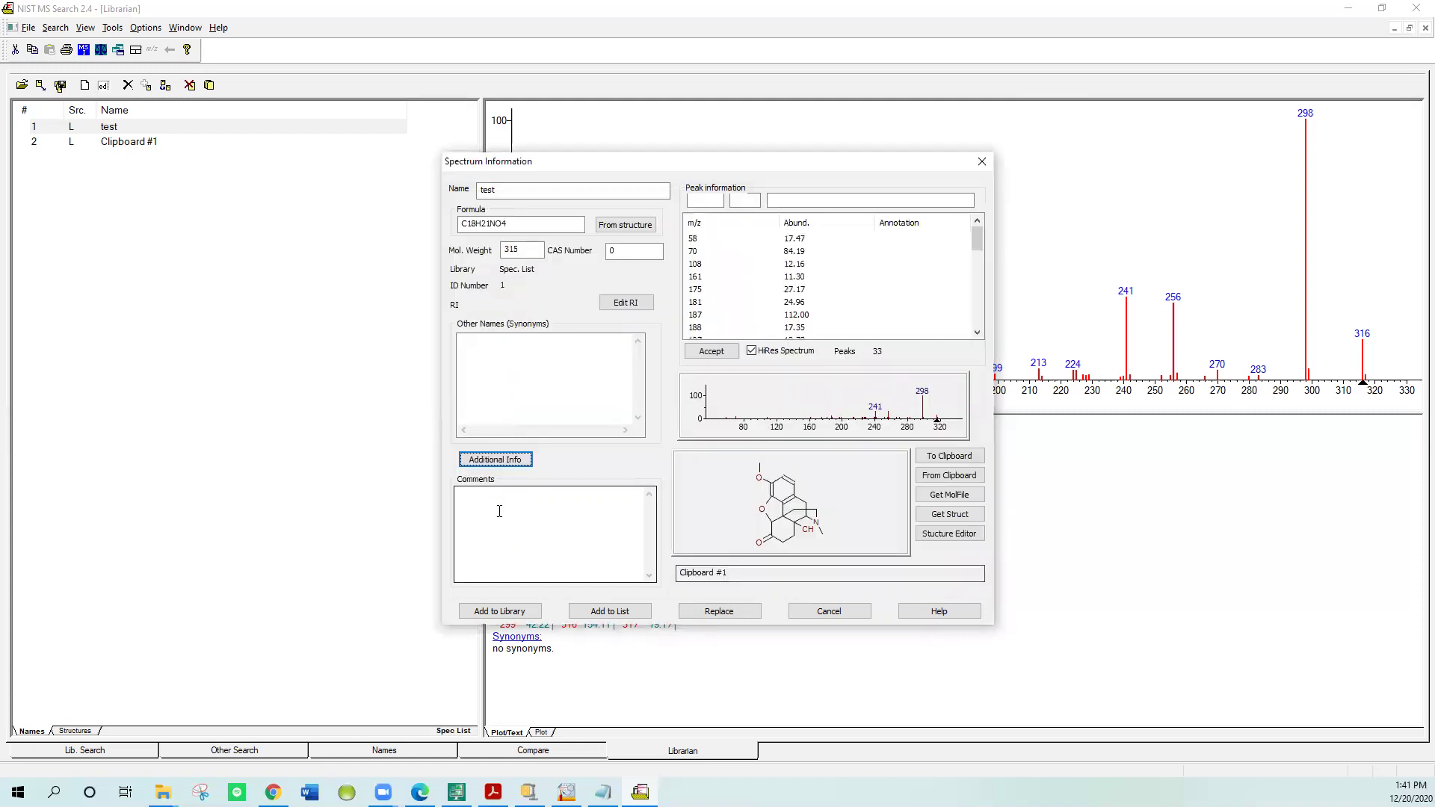
Copy the Notepad sentence about placing longer text streams into the test spectrum's Comments field.
{"action": "left_click", "coordinate": [500, 511]}
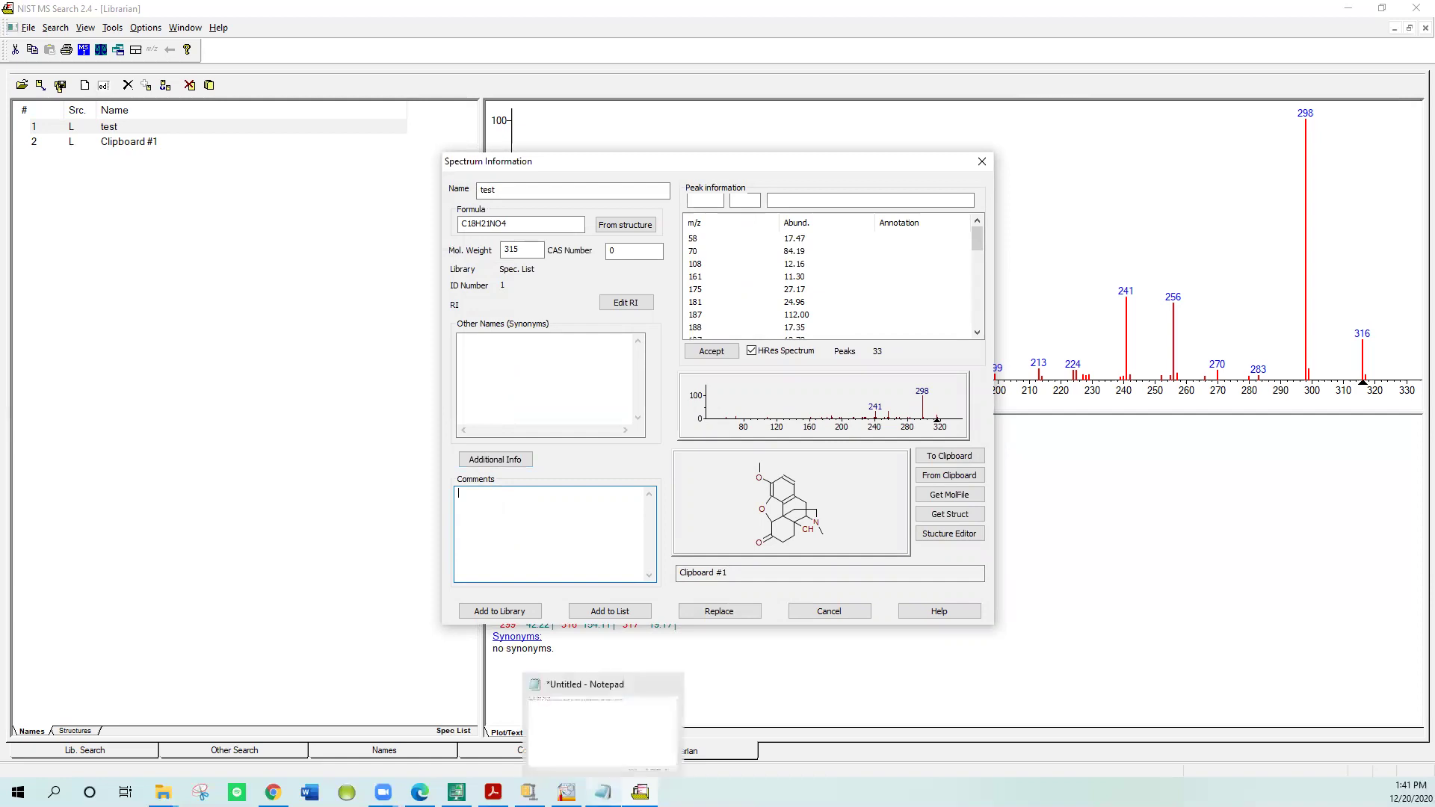
{"action": "left_click", "coordinate": [603, 793]}
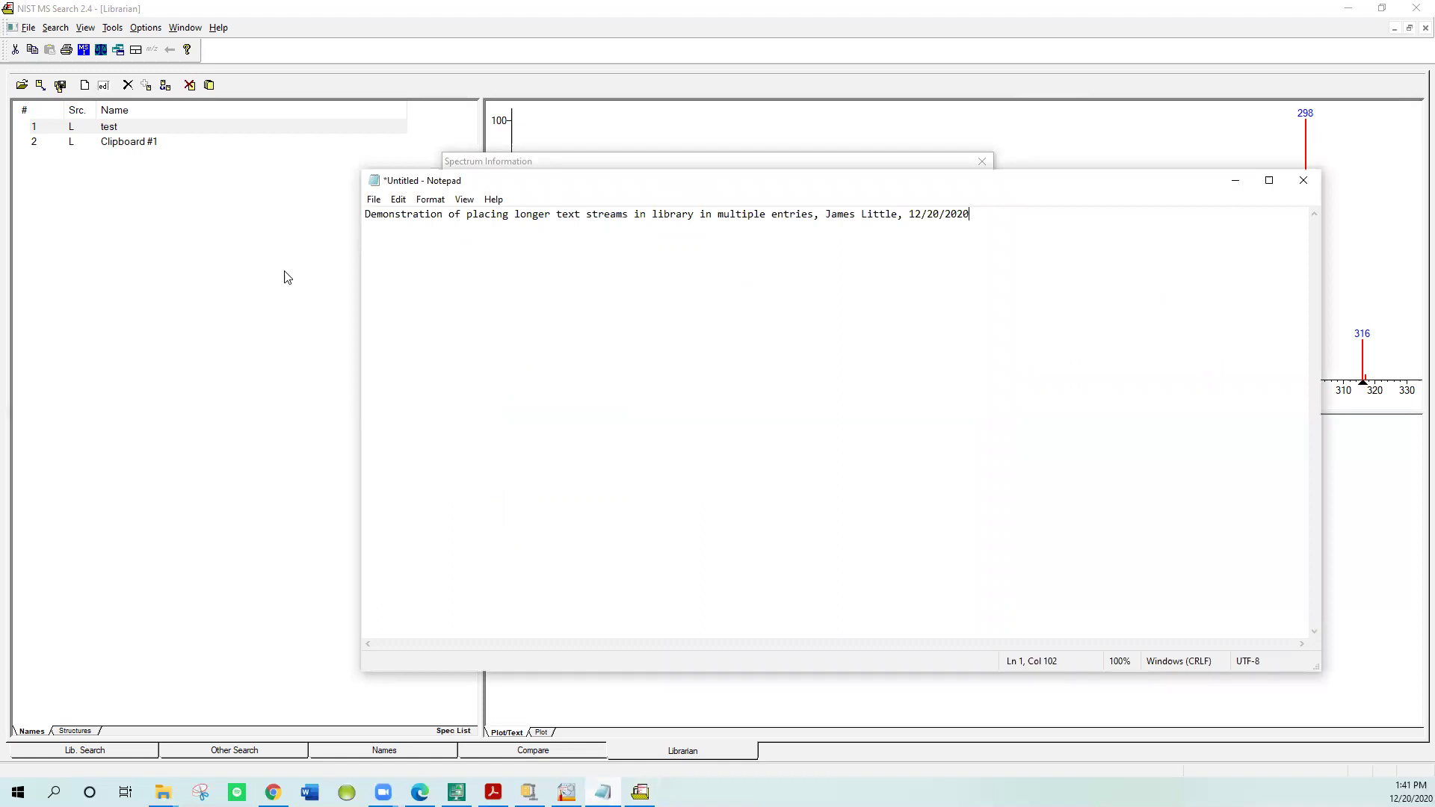
{"action": "left_click_drag", "start_coordinate": [977, 215], "coordinate": [362, 210]}
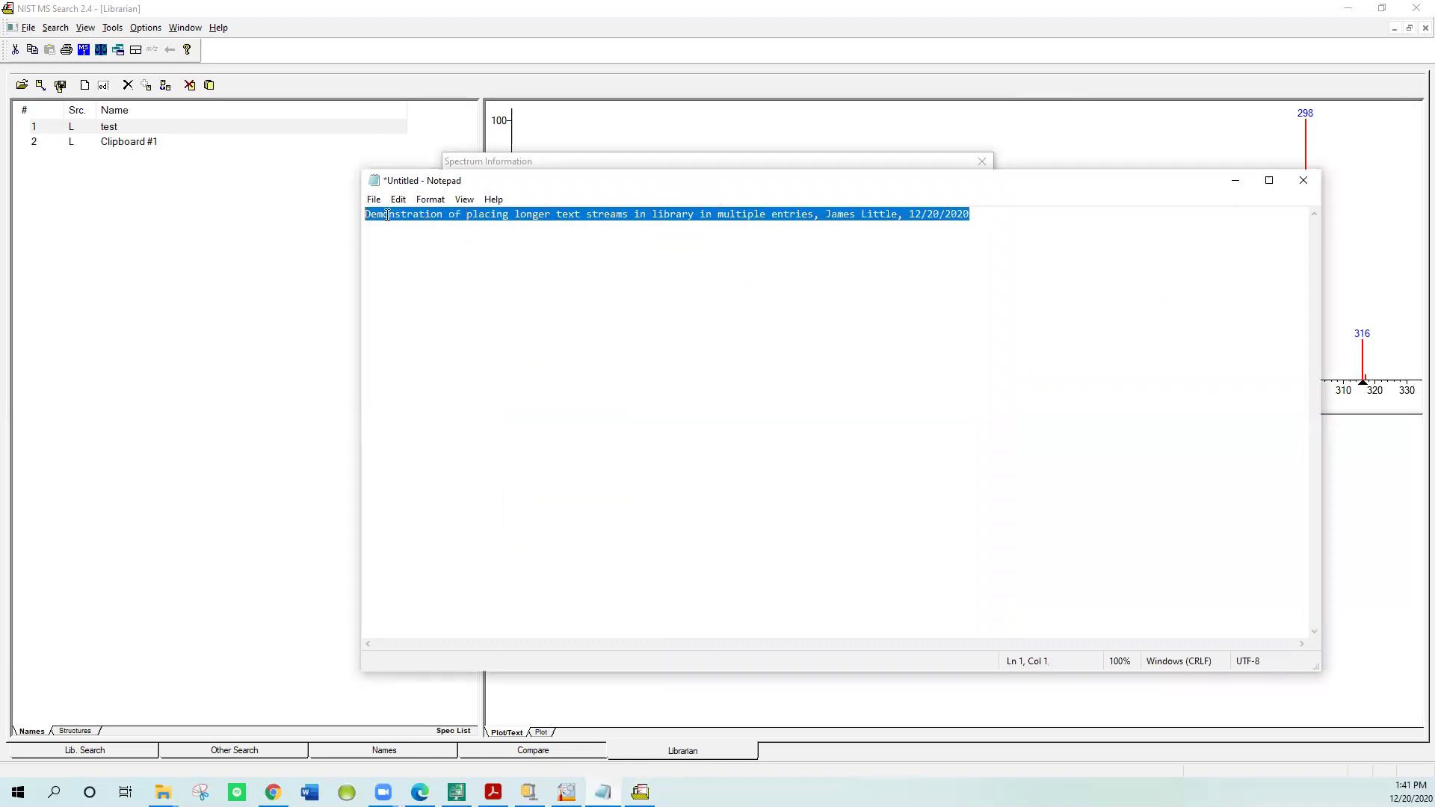
{"action": "right_click", "coordinate": [396, 214]}
{"action": "left_click", "coordinate": [449, 260]}
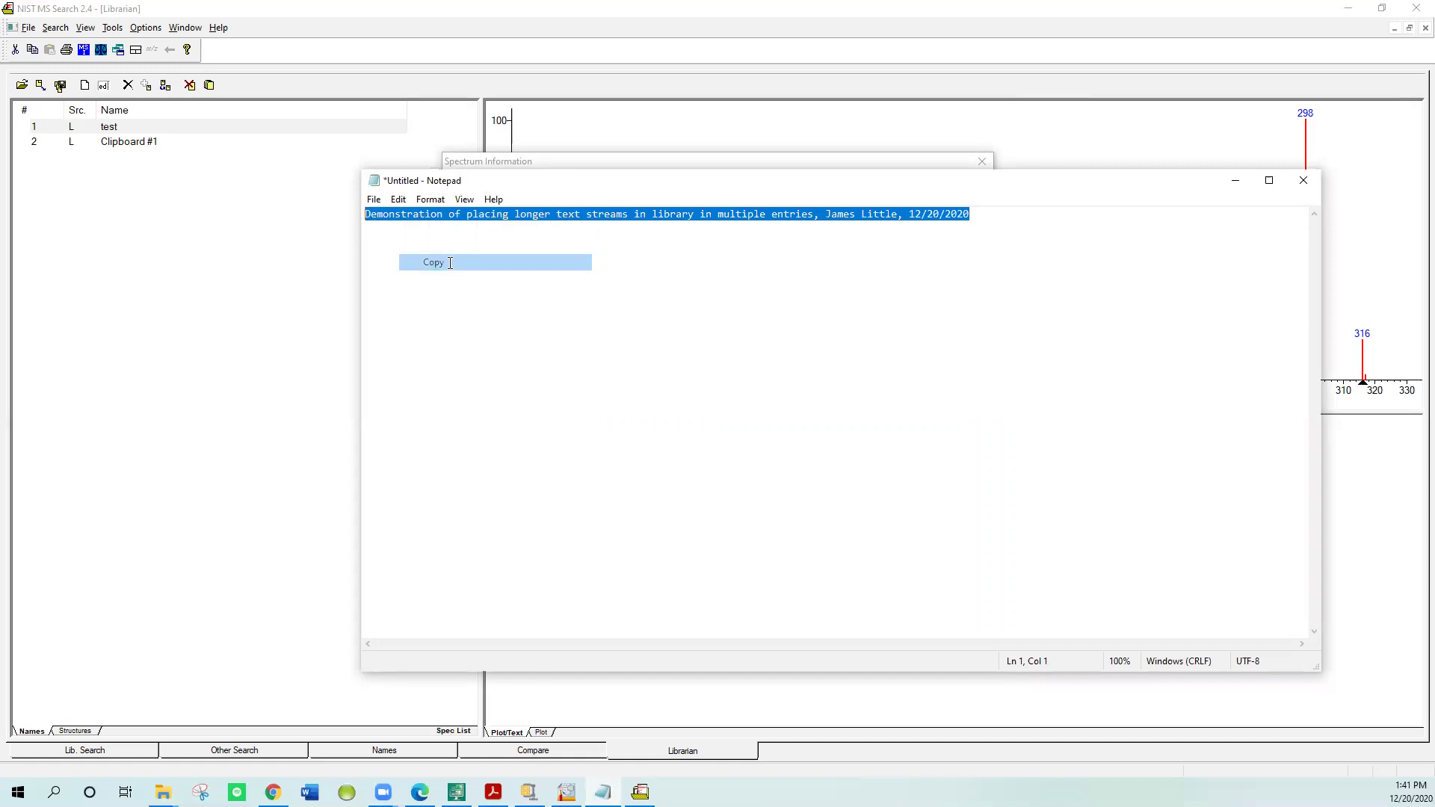
{"action": "left_click", "coordinate": [523, 161]}
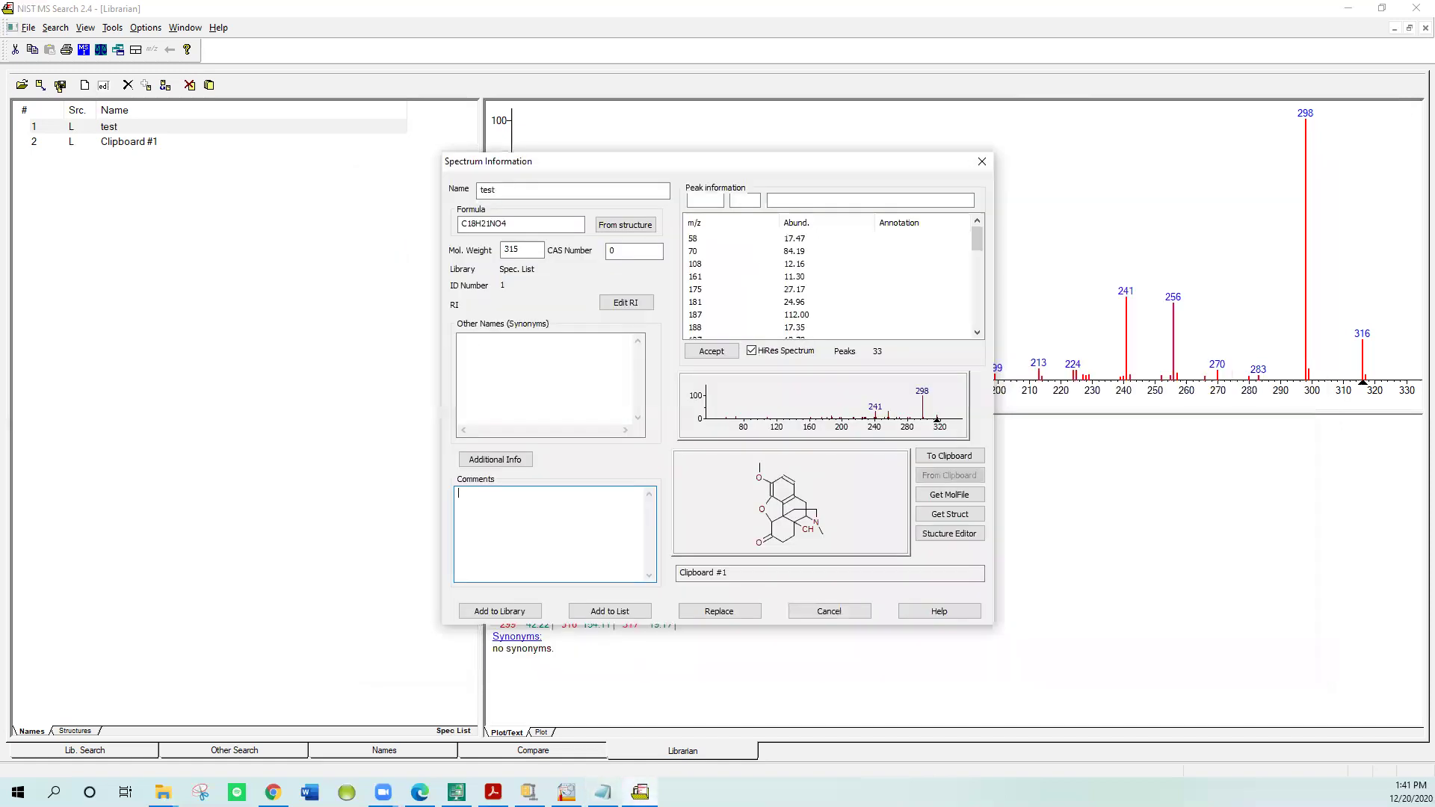
{"action": "left_click", "coordinate": [510, 504]}
{"action": "right_click", "coordinate": [509, 504]}
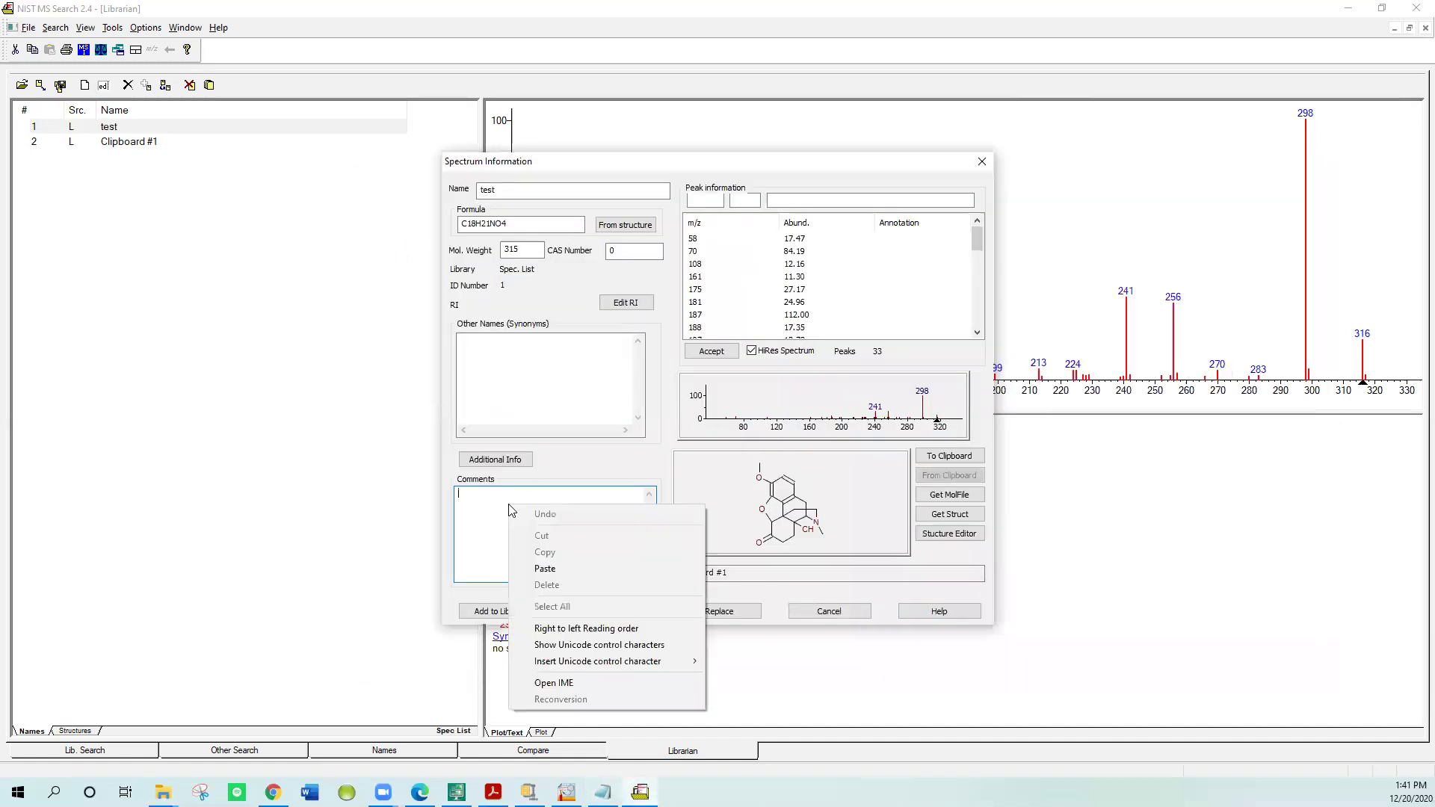
{"action": "left_click", "coordinate": [538, 569]}
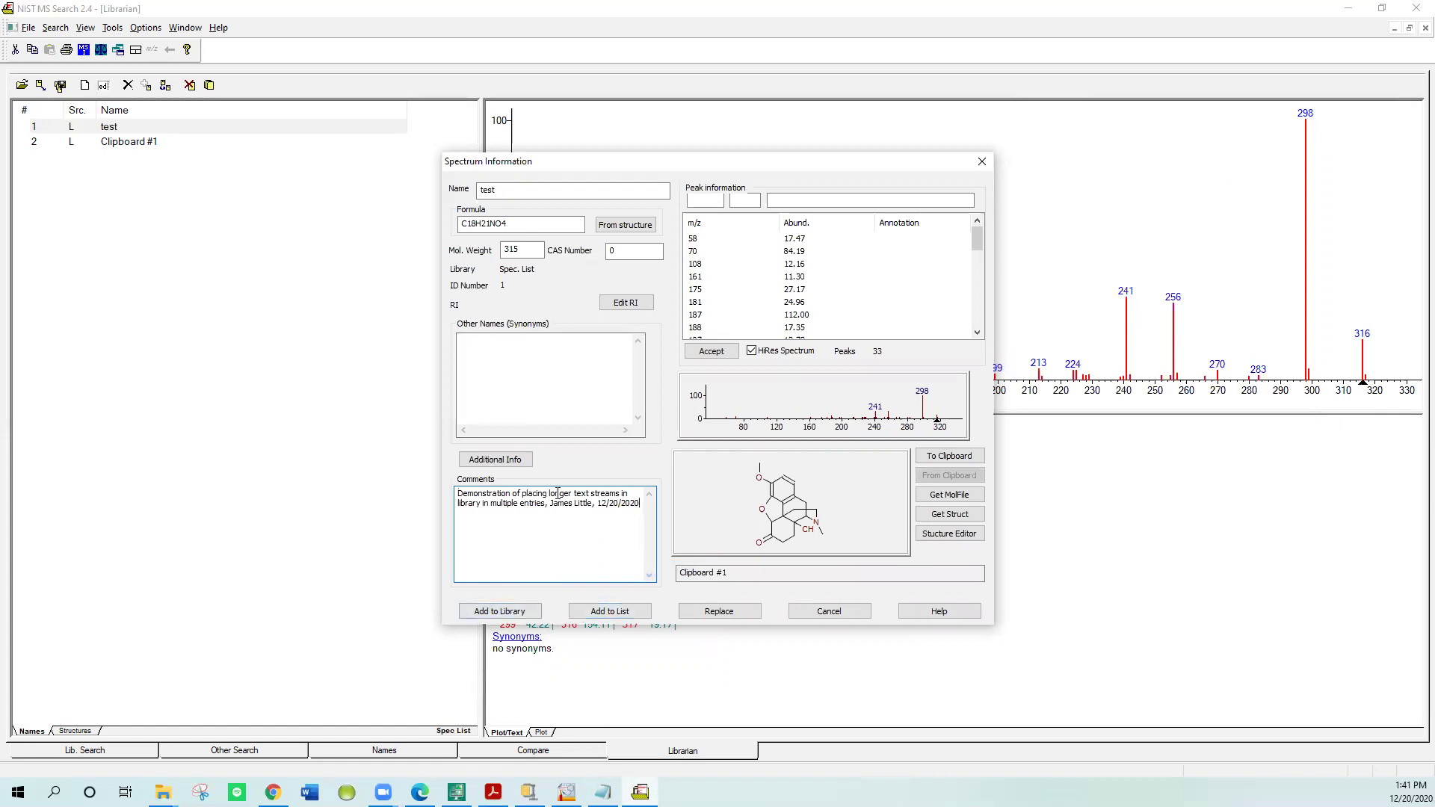
{"action": "left_click", "coordinate": [495, 459]}
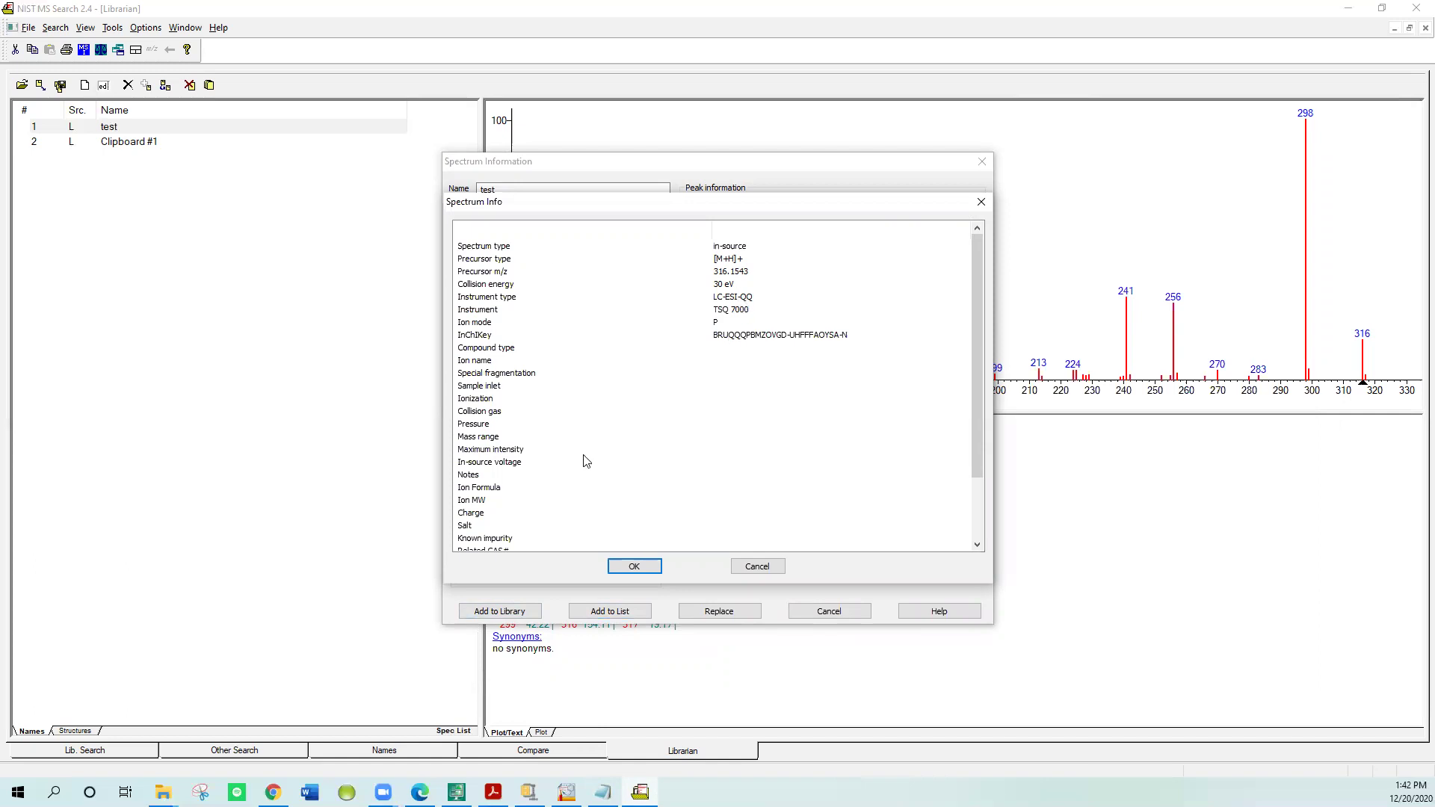
{"action": "left_click", "coordinate": [636, 567]}
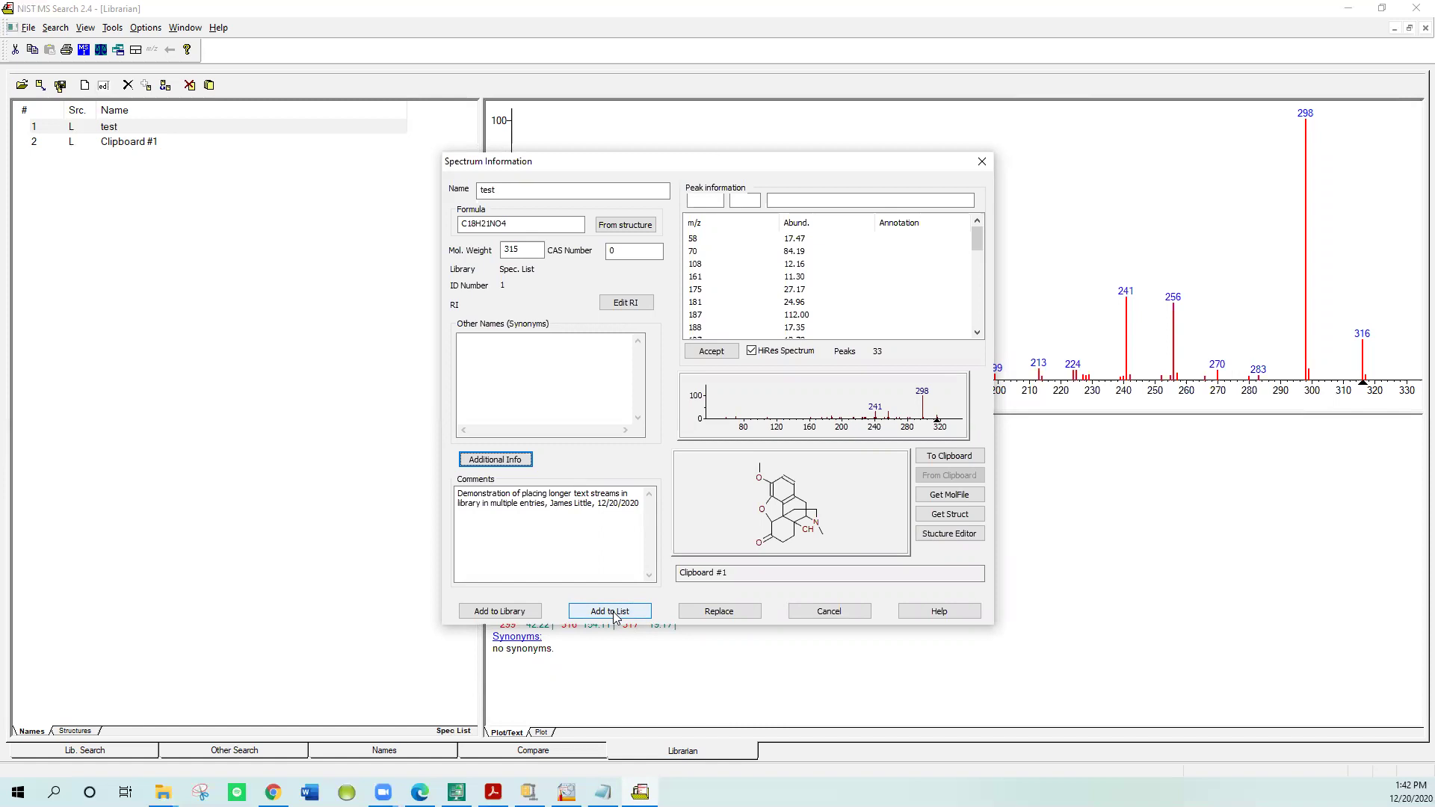
Add the test spectrum to a new user library named demo_test.
{"action": "left_click", "coordinate": [517, 615]}
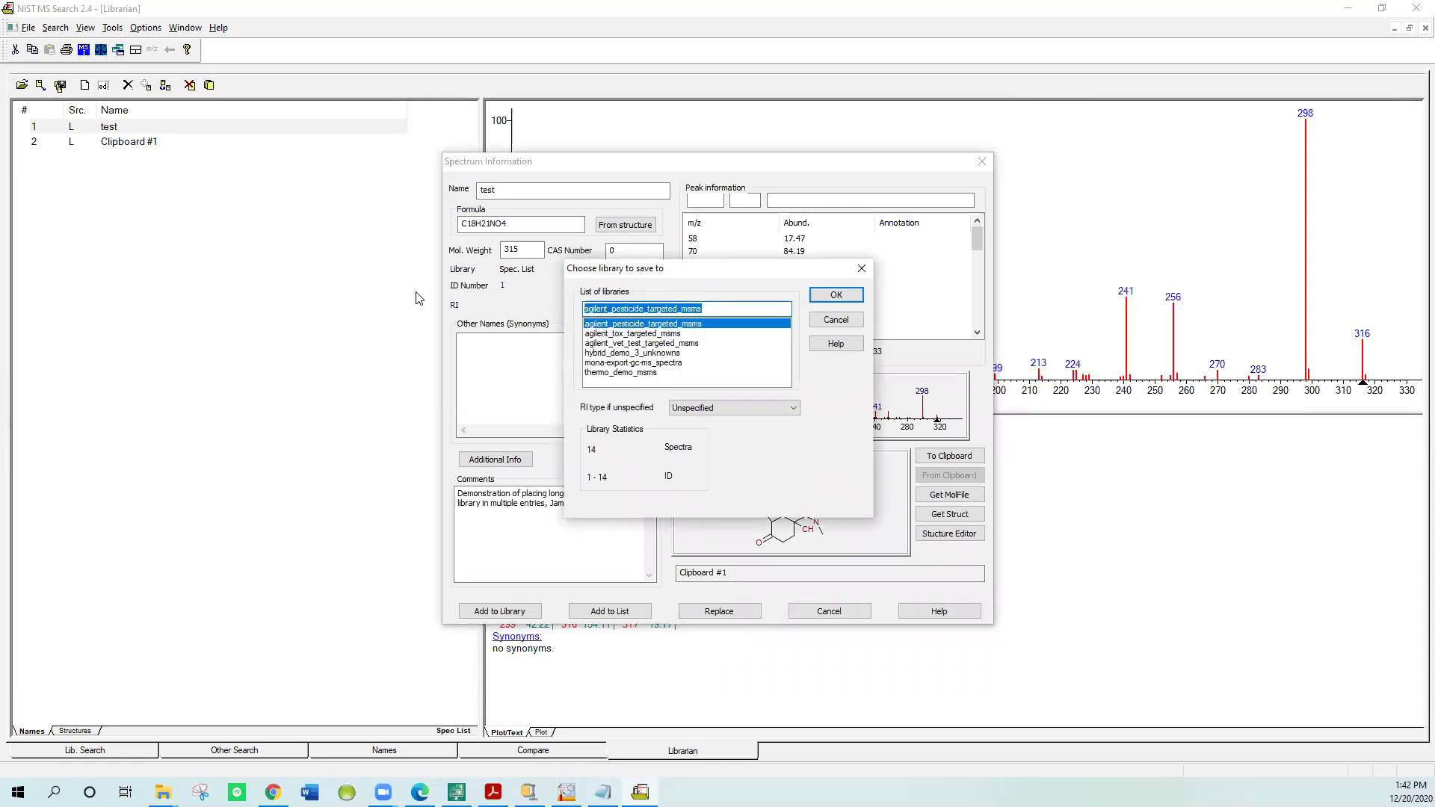
{"action": "key", "text": "BackSpace"}
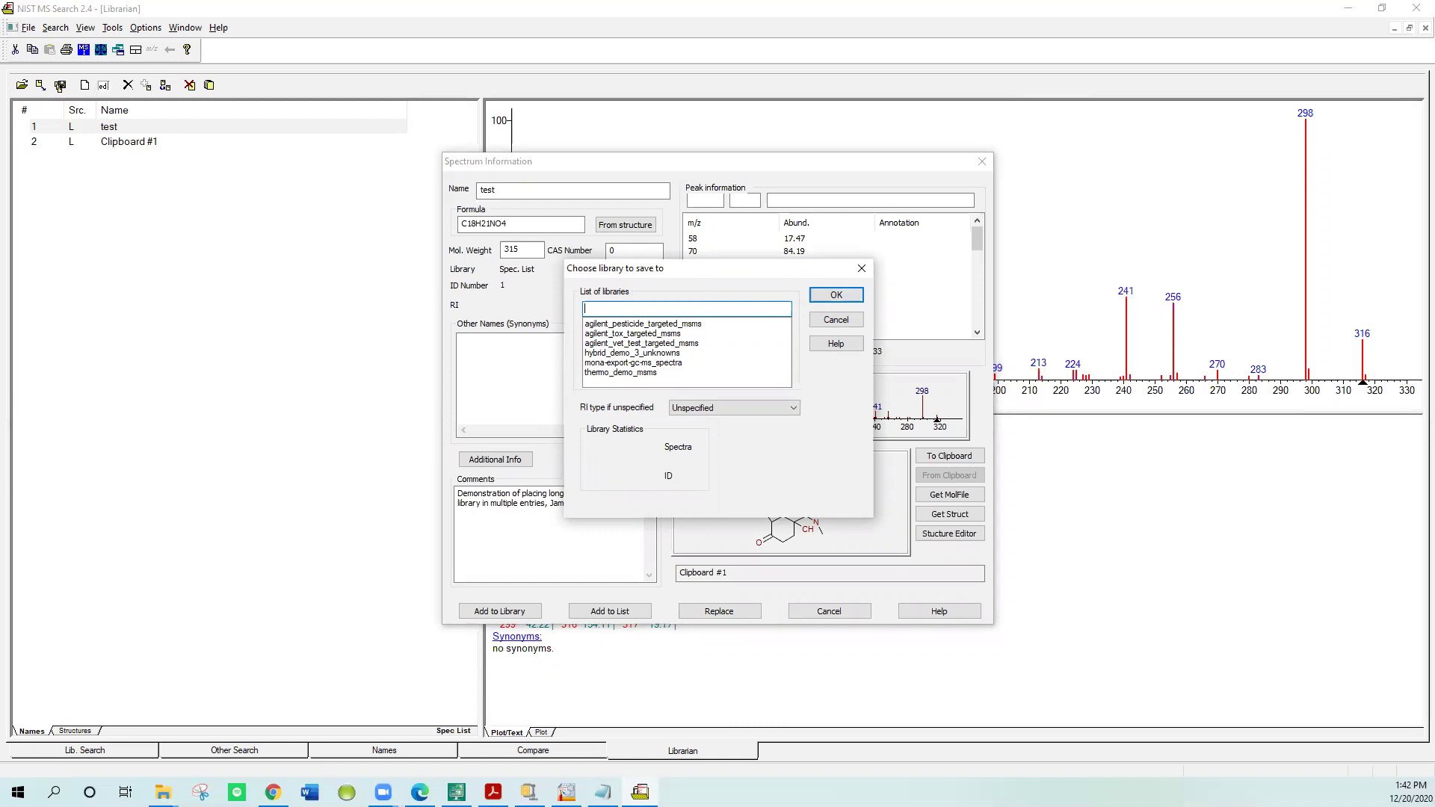
{"action": "type", "text": "demo_test"}
{"action": "left_click", "coordinate": [836, 296]}
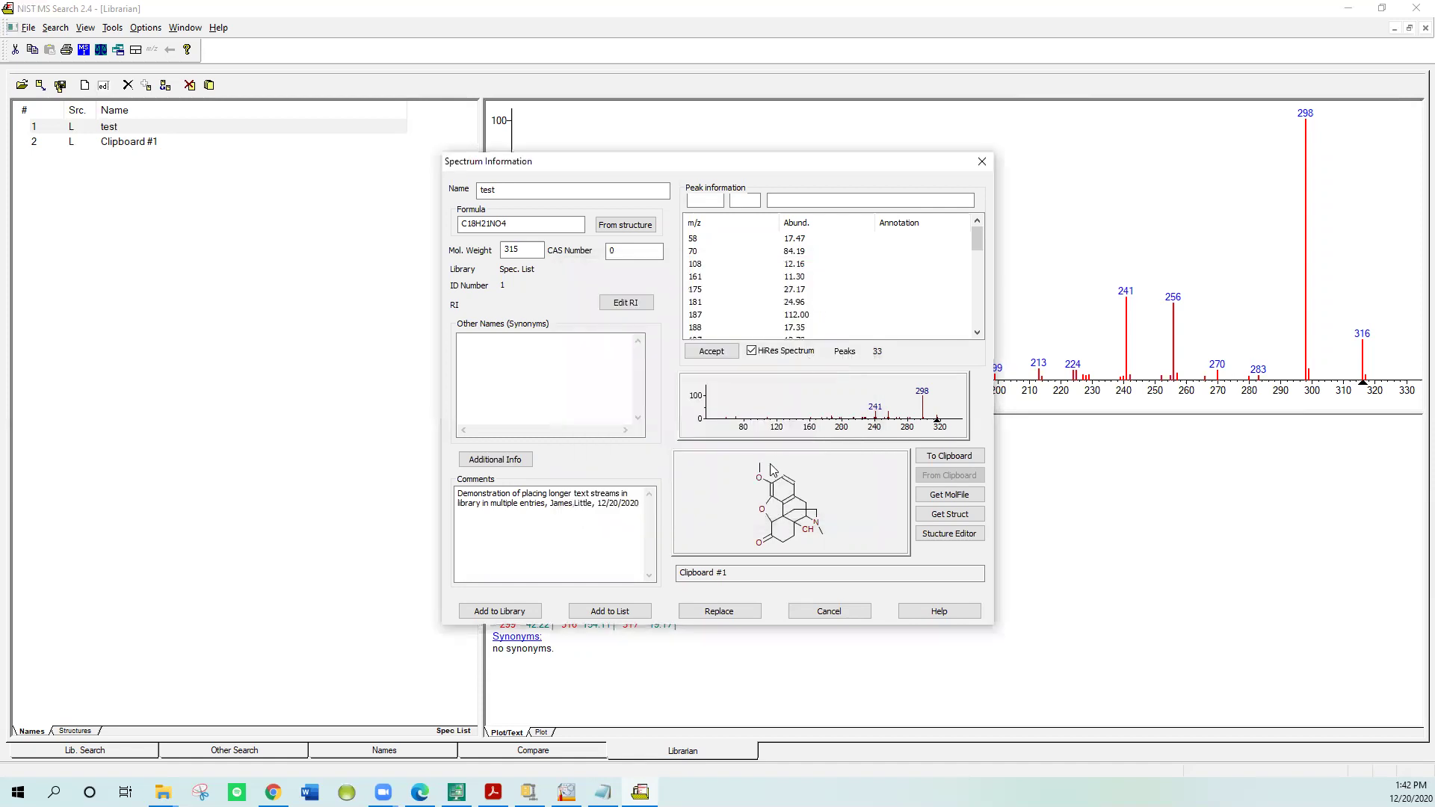
Close the spectrum details, switch to the ID Number search view, and update the library list.
{"action": "left_click", "coordinate": [750, 609]}
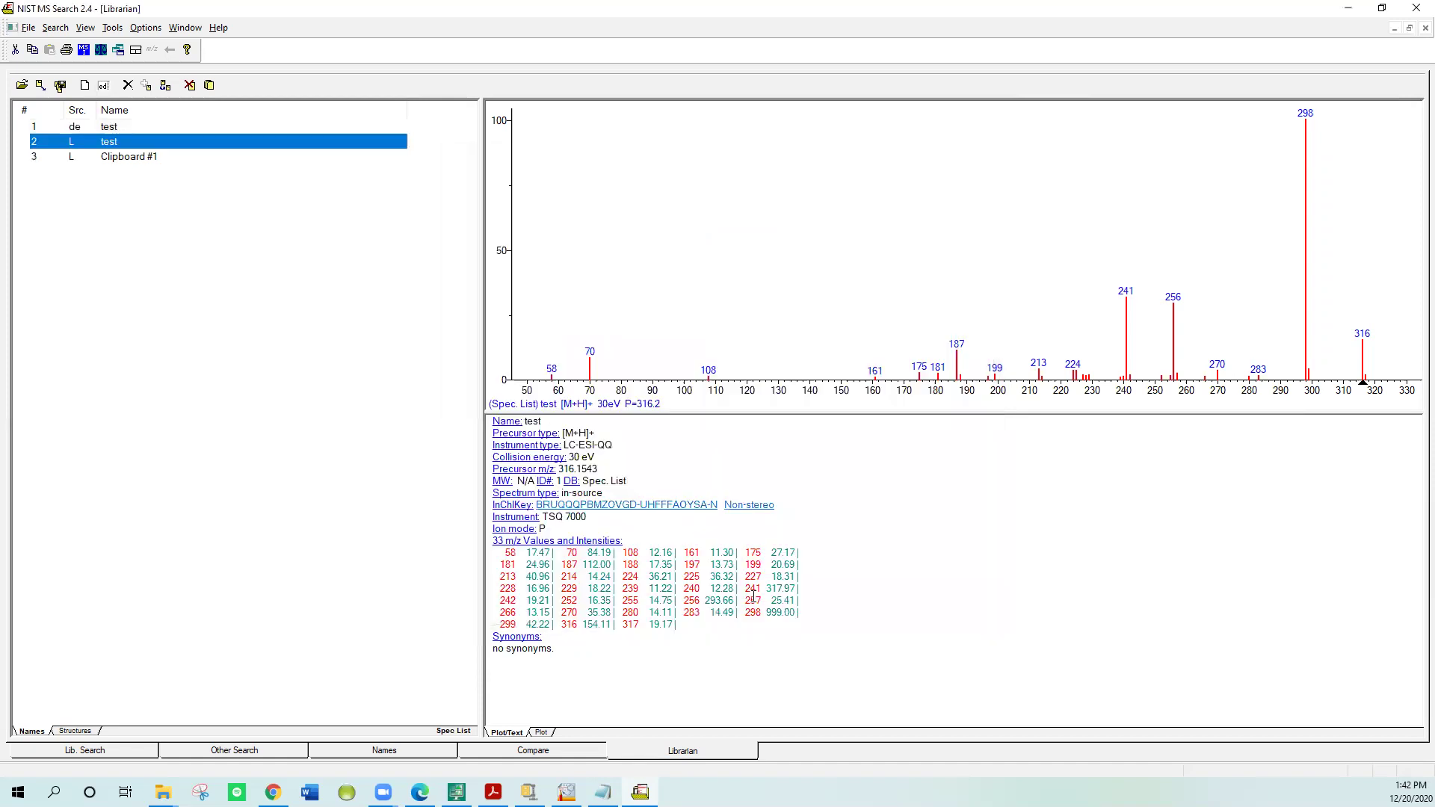
{"action": "left_click", "coordinate": [262, 758]}
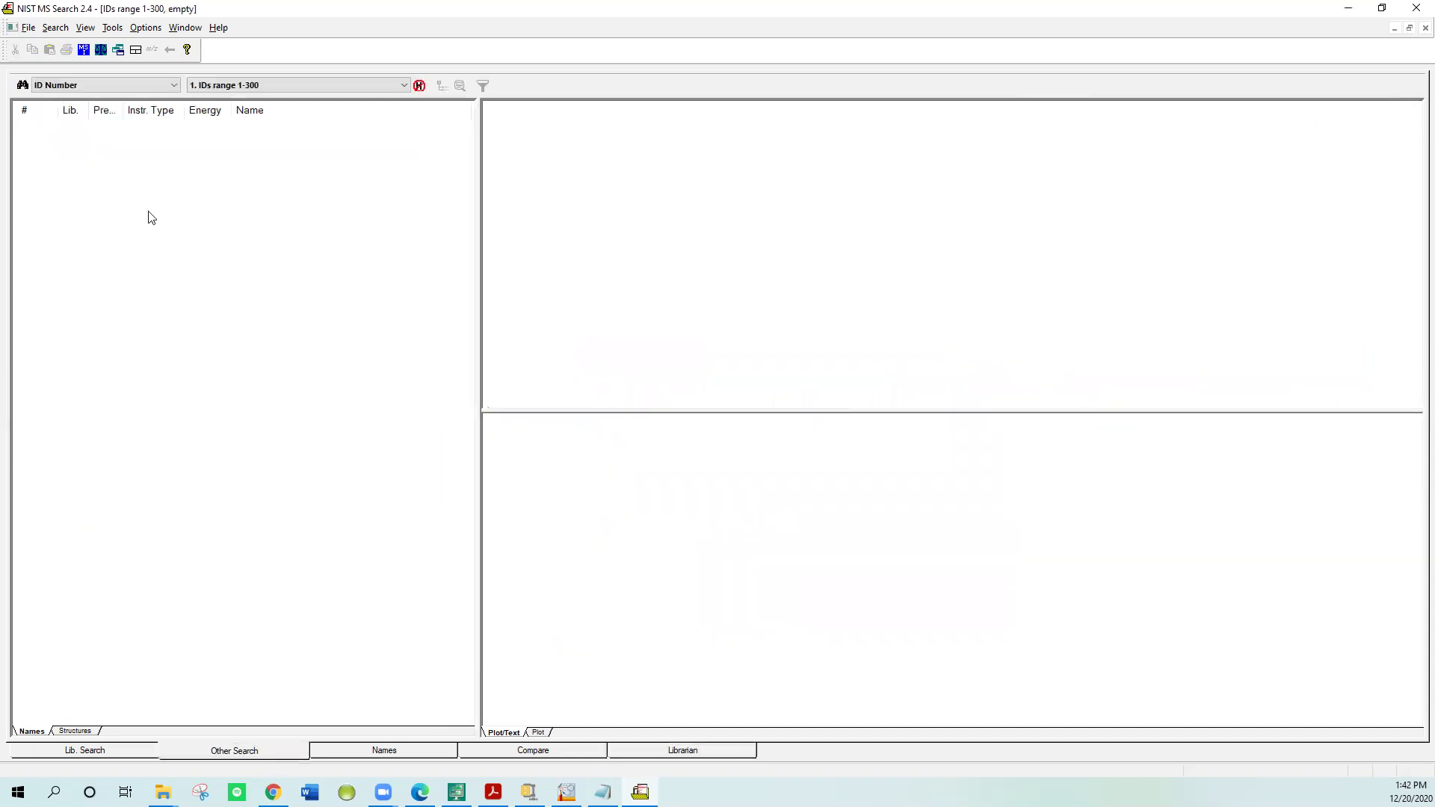
{"action": "left_click", "coordinate": [112, 28]}
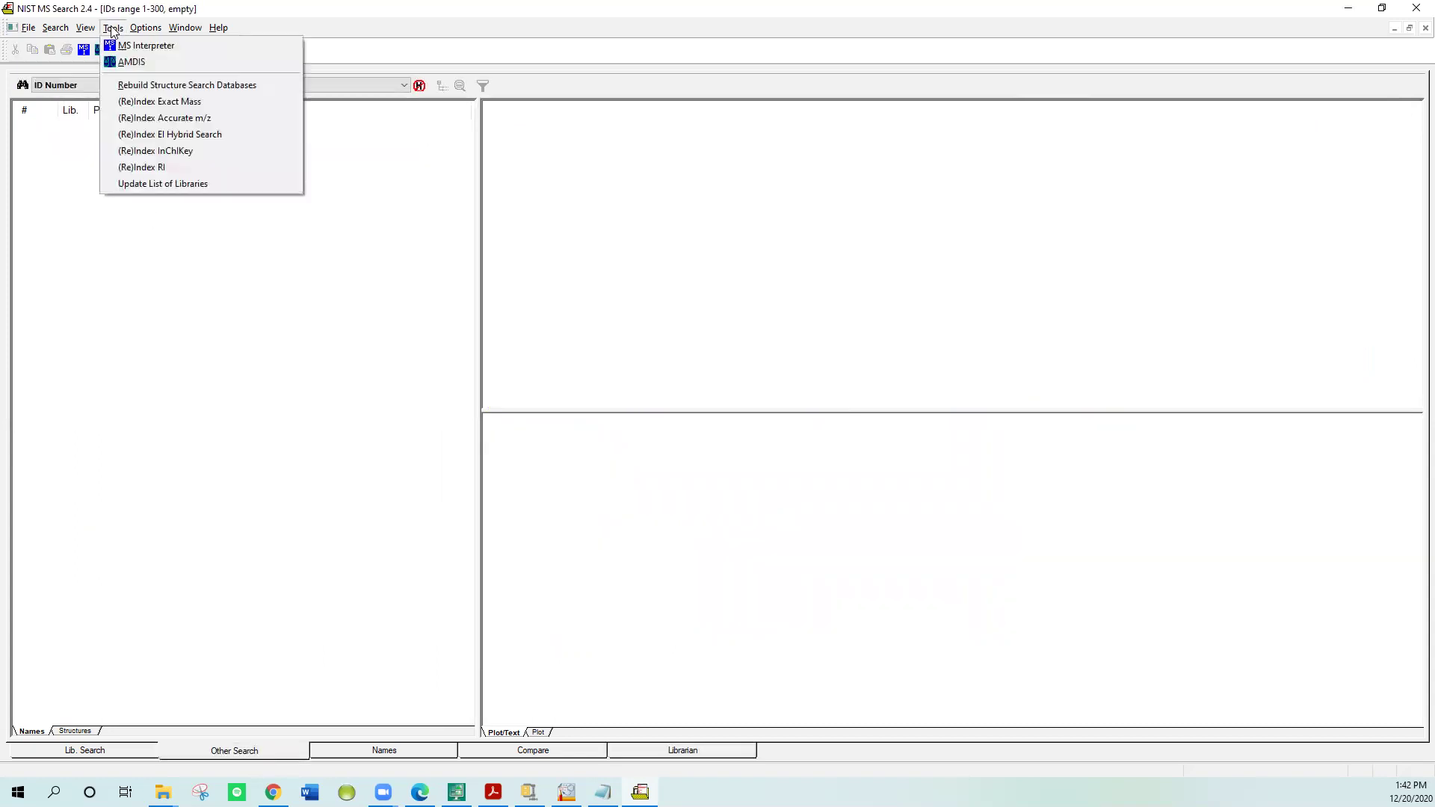
{"action": "left_click", "coordinate": [116, 188]}
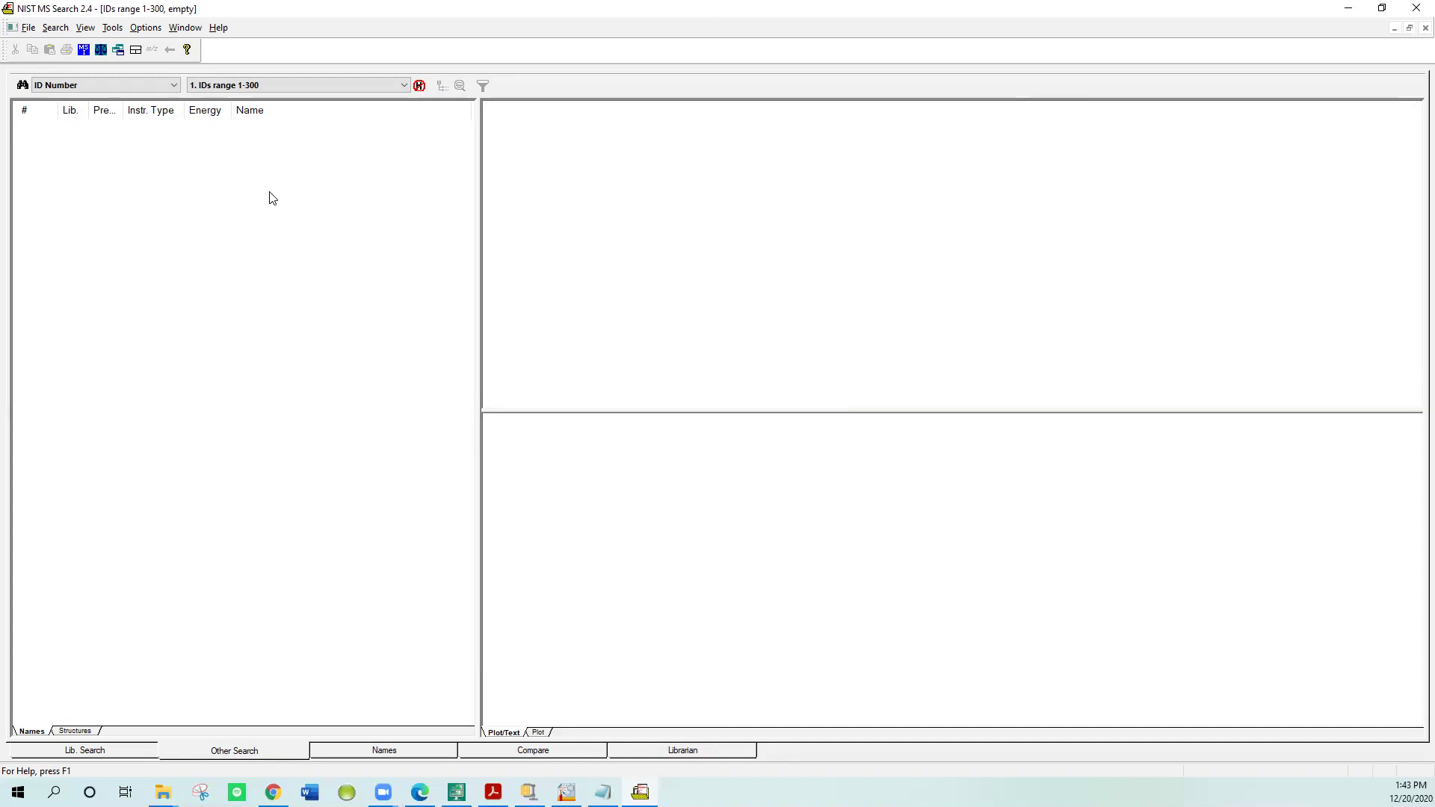
{"action": "left_click", "coordinate": [113, 30]}
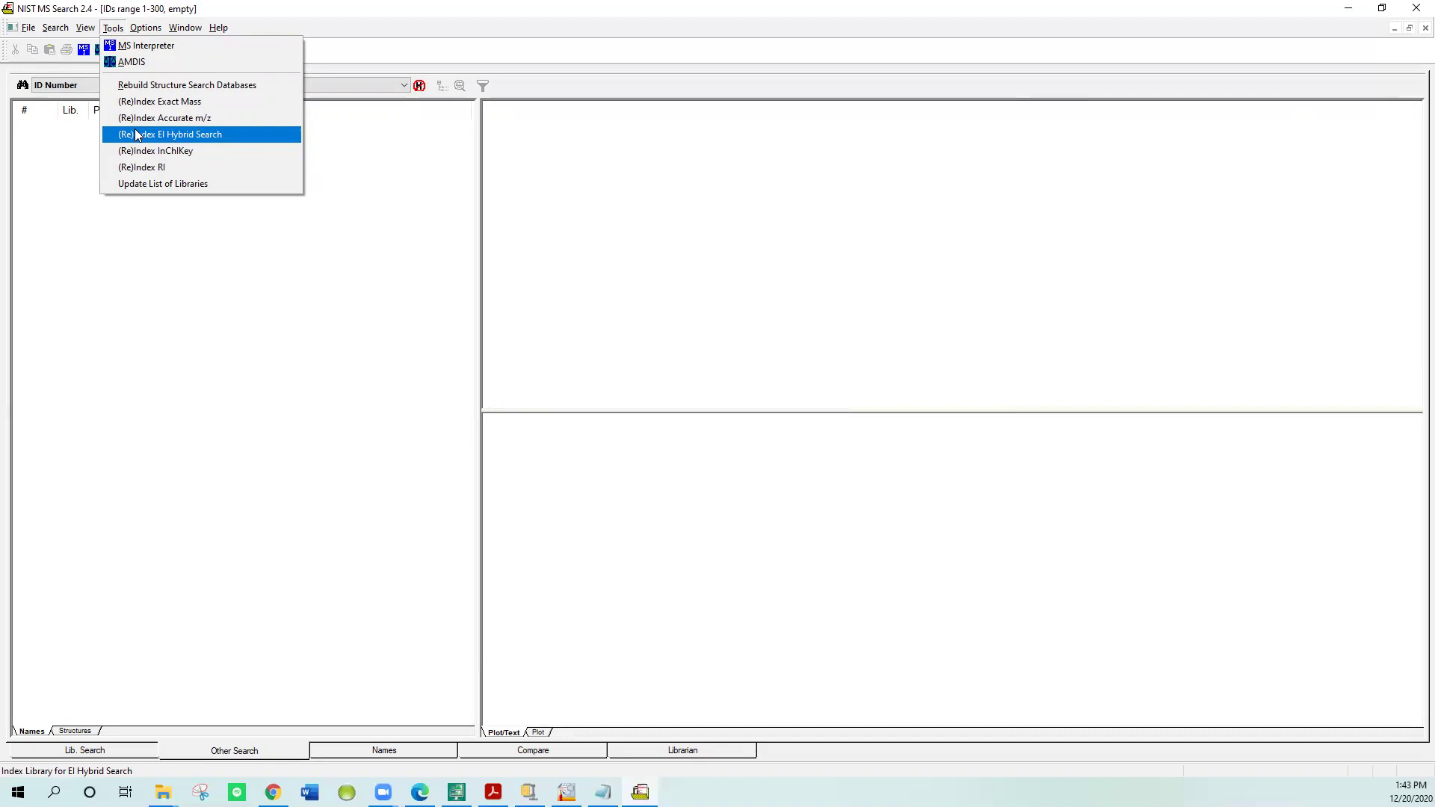
{"action": "left_click", "coordinate": [292, 15]}
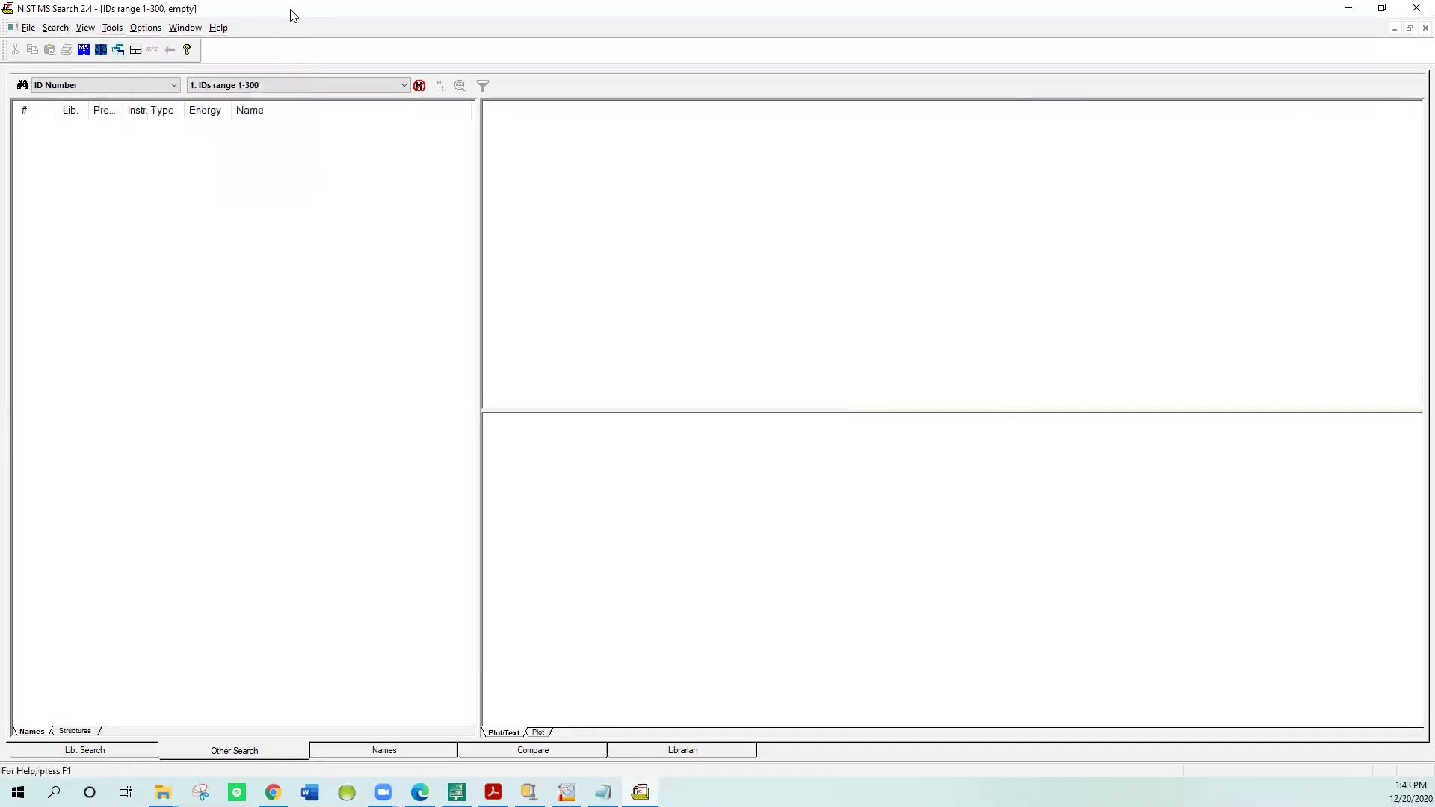